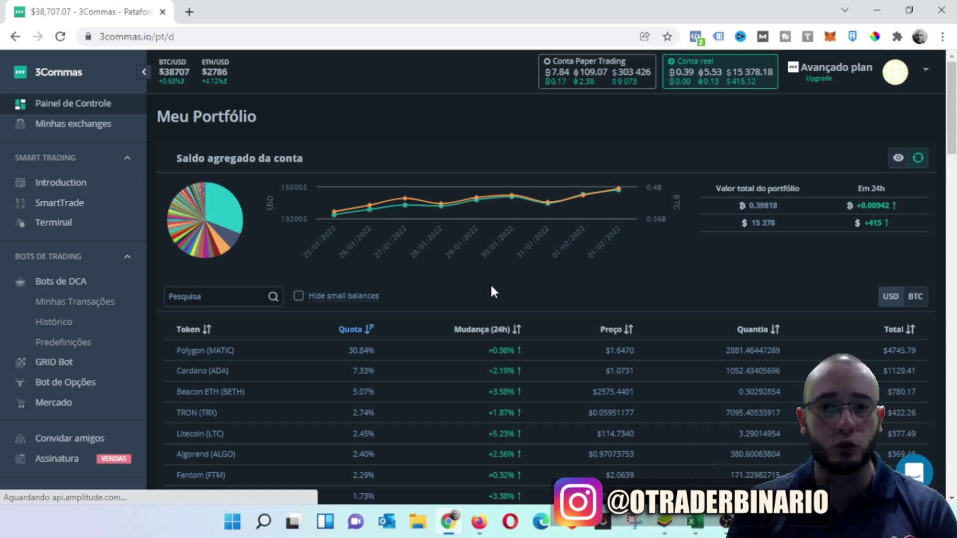
Step: Switch to BlueStacks, open the 3Commas app and submit its sign-in form
click(664, 522)
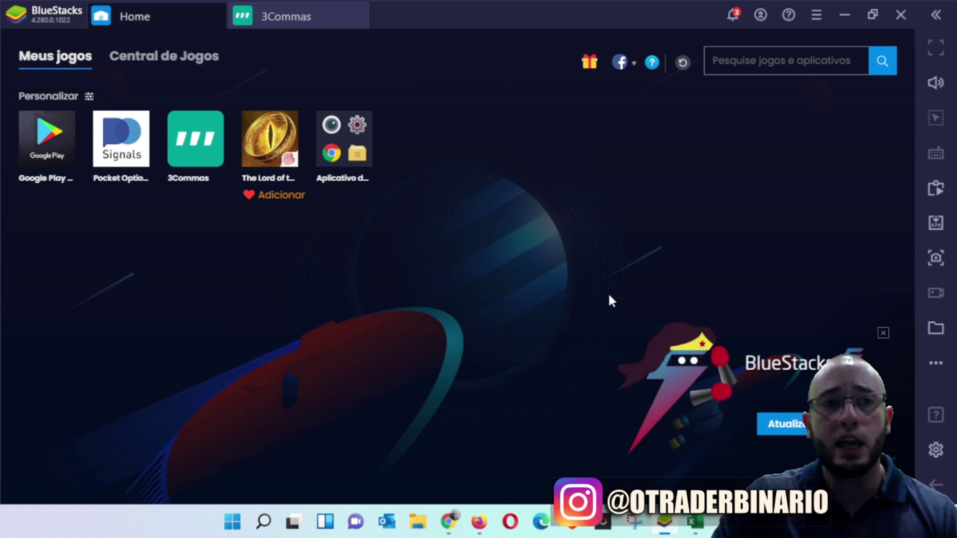
click(200, 147)
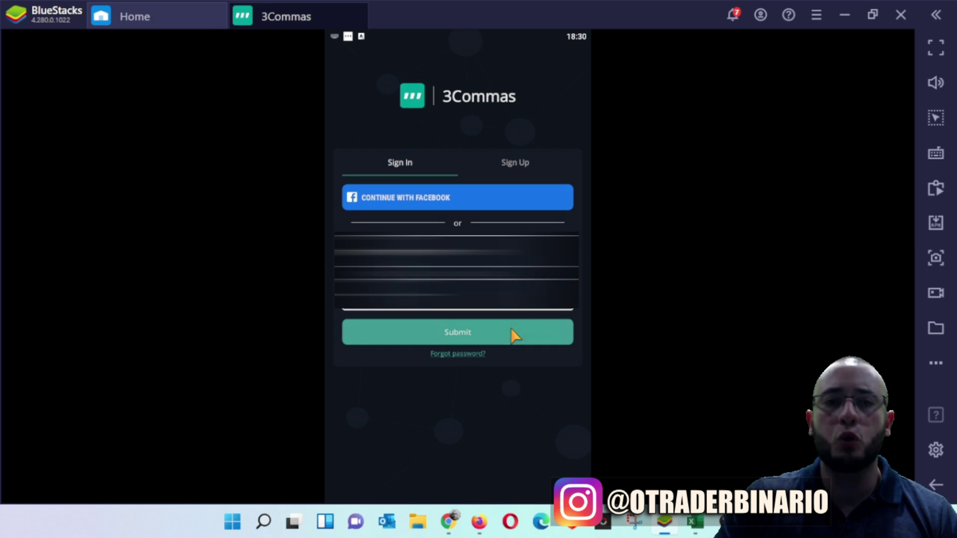
click(513, 335)
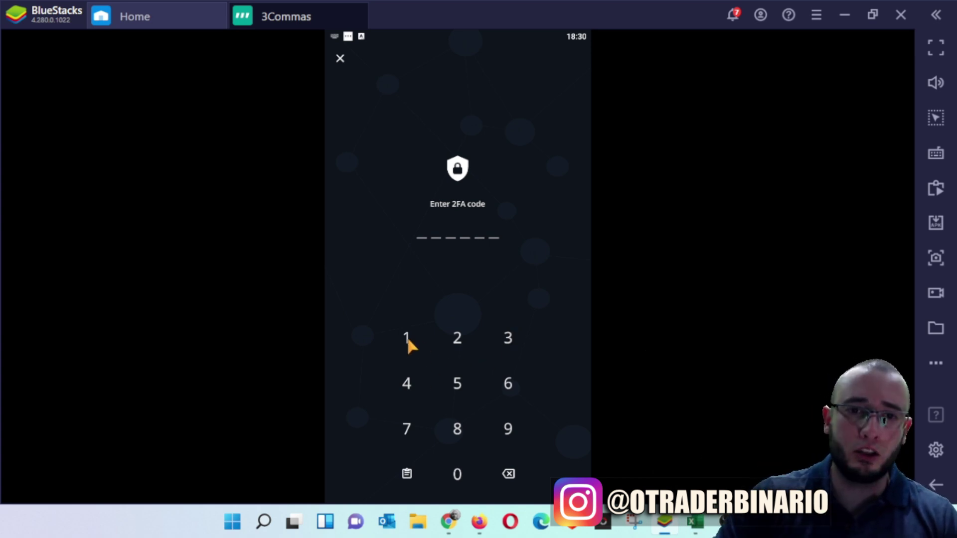
Step: Enter the six-digit 2FA code to complete the 3Commas sign-in
click(457, 432)
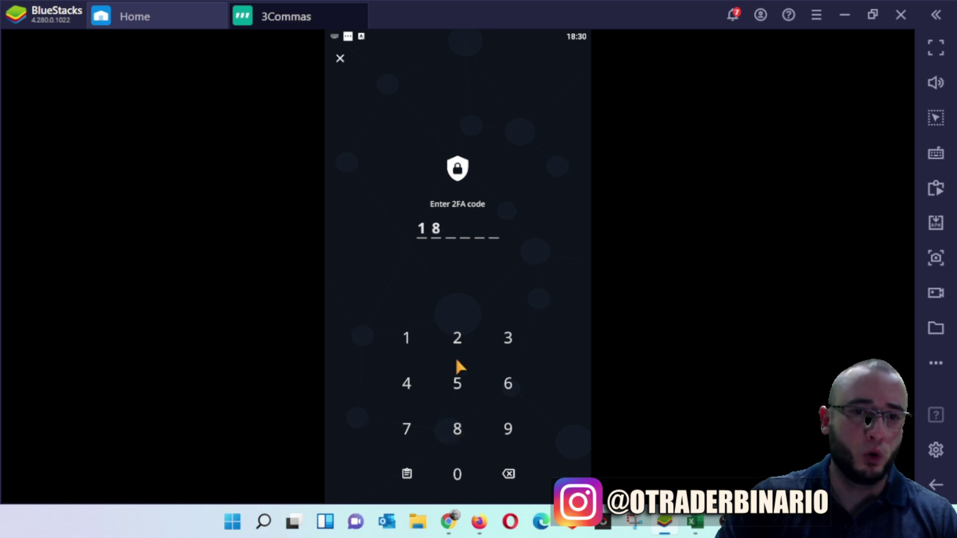
click(457, 339)
click(457, 429)
click(509, 339)
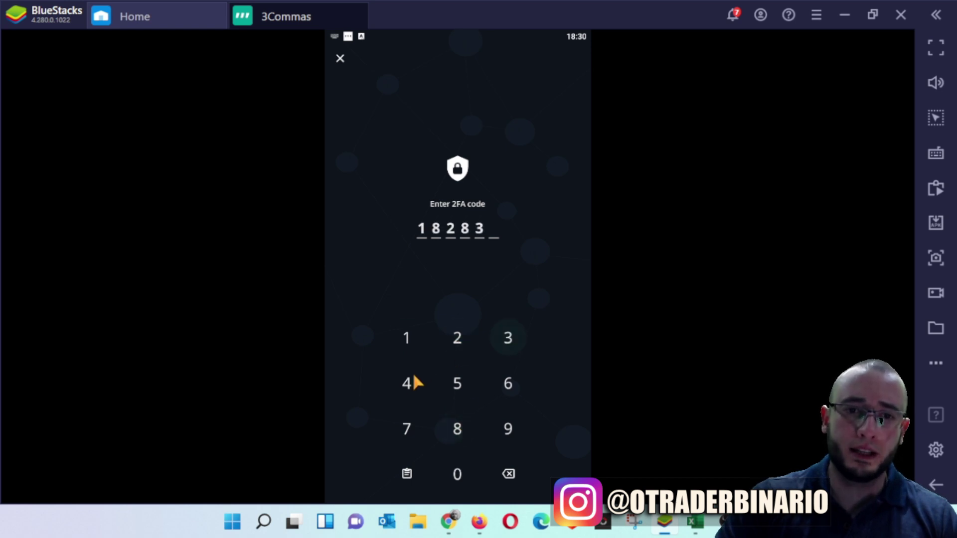
click(407, 385)
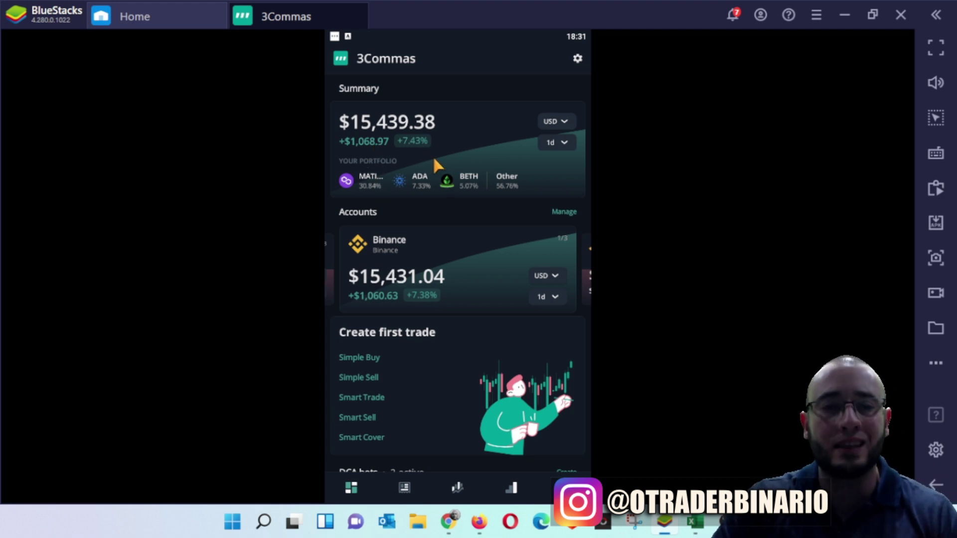
Step: Examine the aggregated account balance with its pie chart and asset list, and return to the dashboard
click(366, 129)
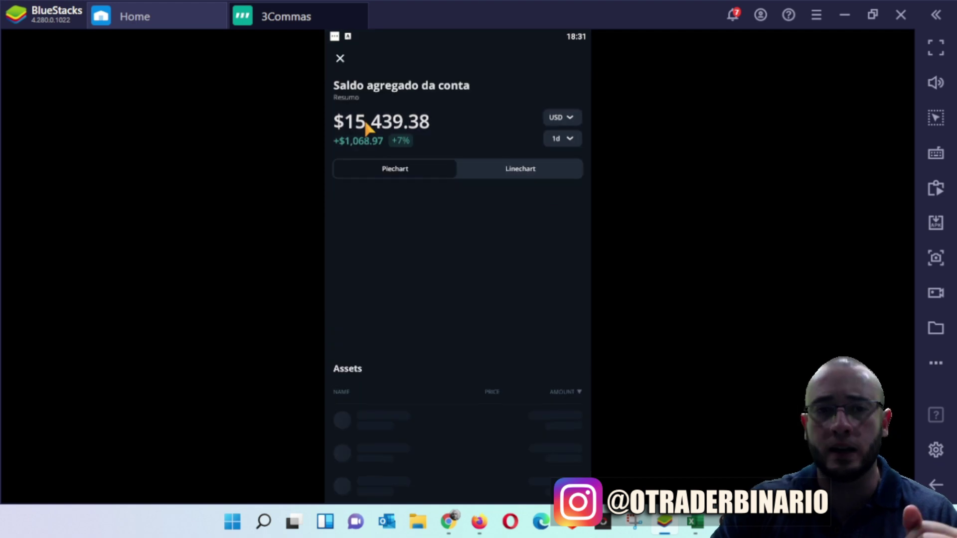
scroll(443, 377, down, 10)
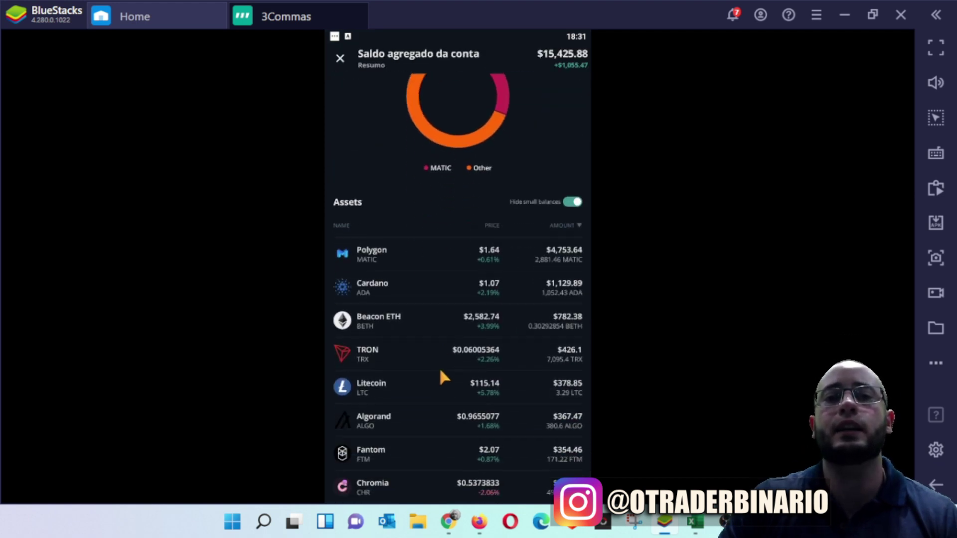
scroll(469, 276, up, 10)
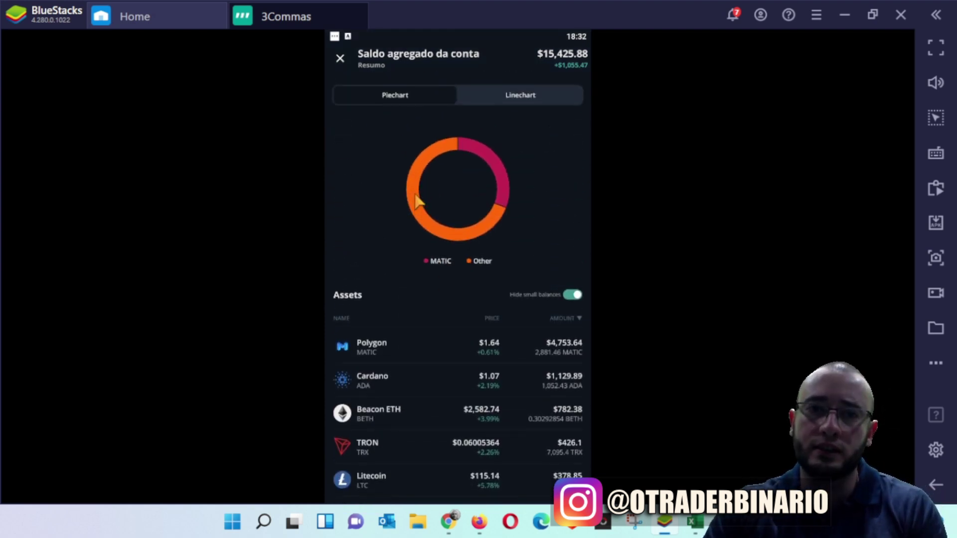
scroll(367, 92, up, 2)
click(340, 59)
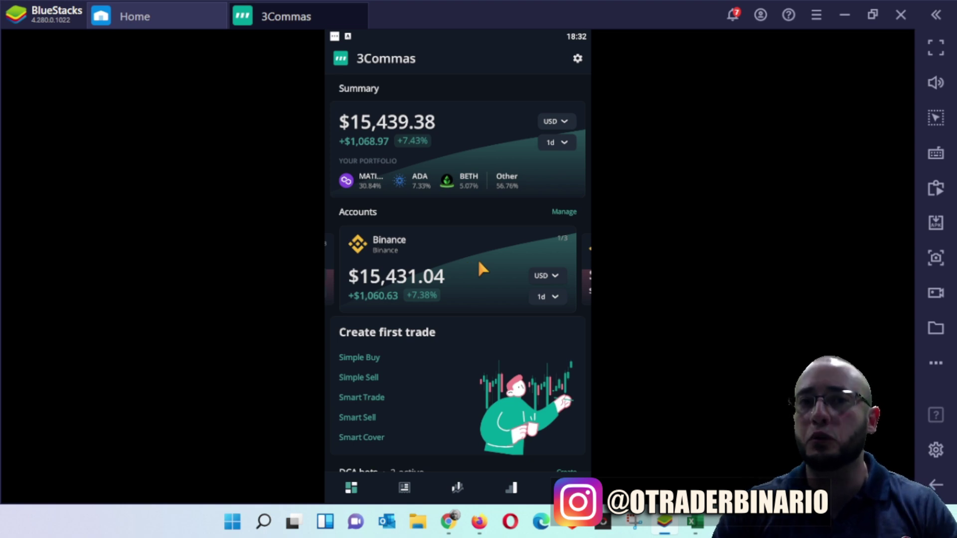
Step: Review the trade shortcuts and DCA bots on the dashboard and browse through the Top Coins cards
scroll(481, 271, down, 3)
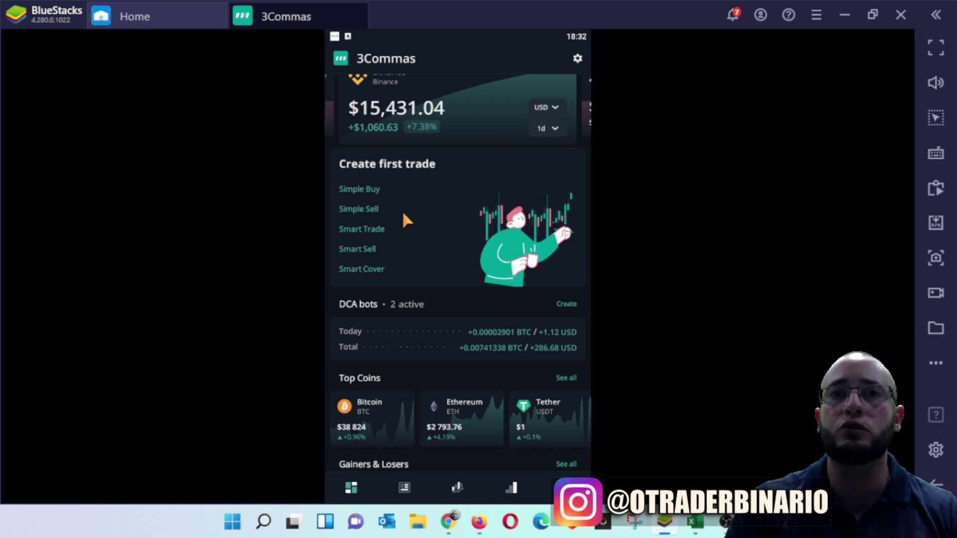
drag(382, 295, 356, 130)
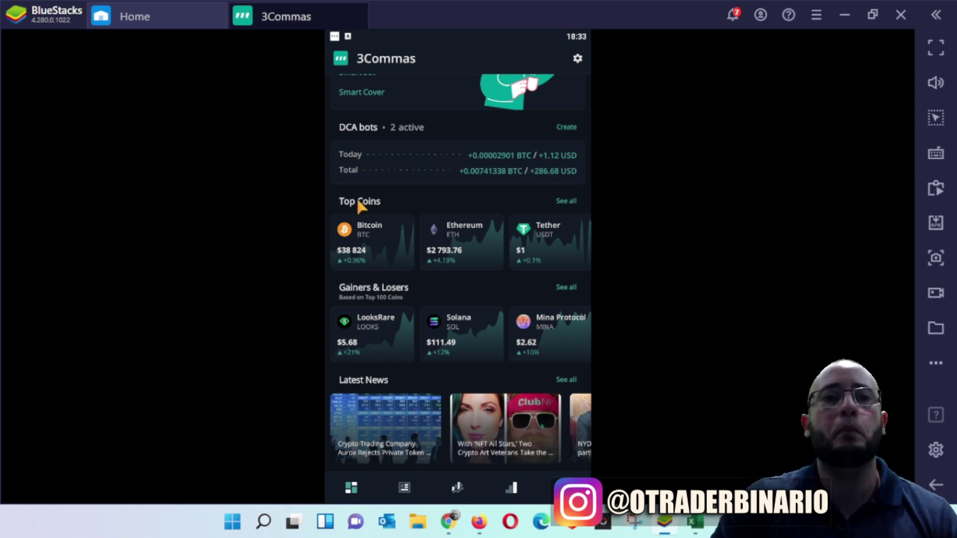
drag(558, 244, 337, 237)
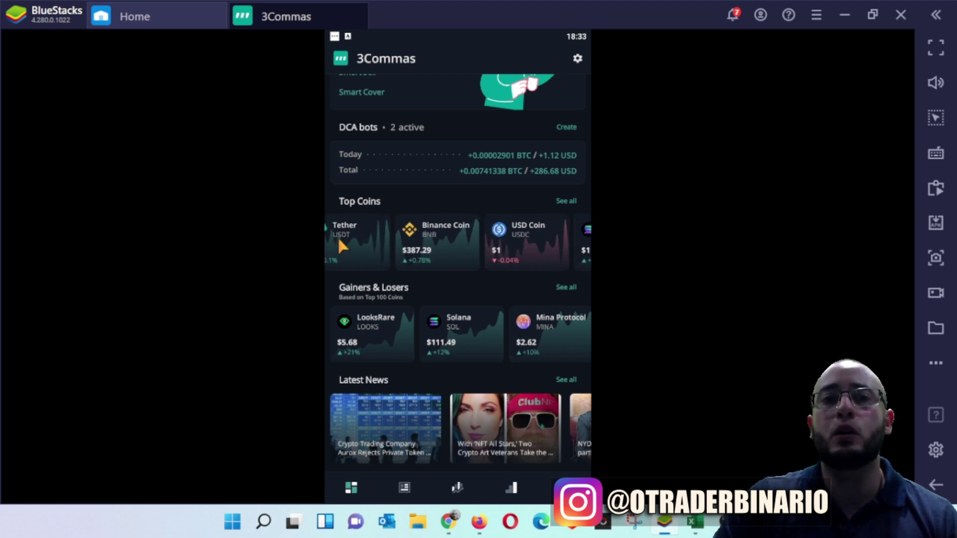
drag(412, 238, 282, 236)
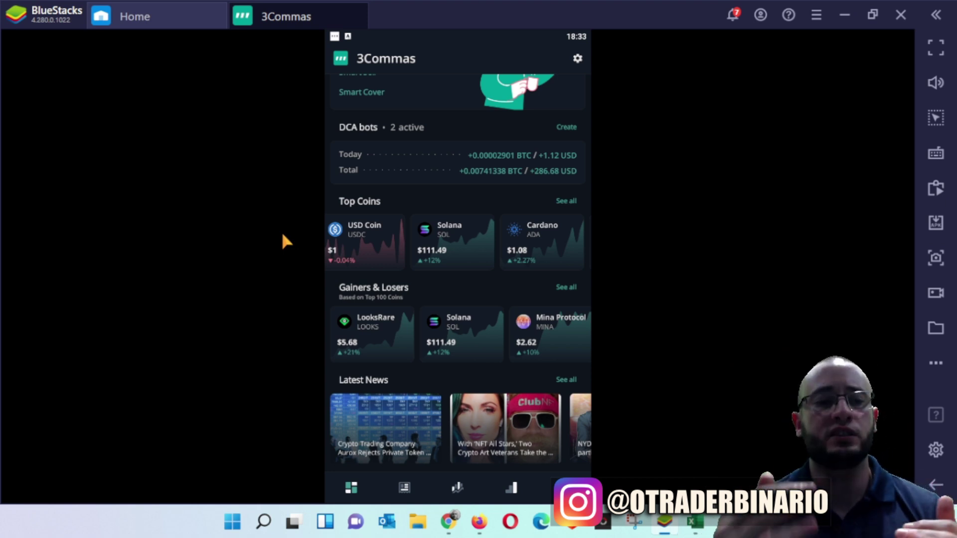
drag(331, 242, 399, 244)
drag(512, 235, 375, 238)
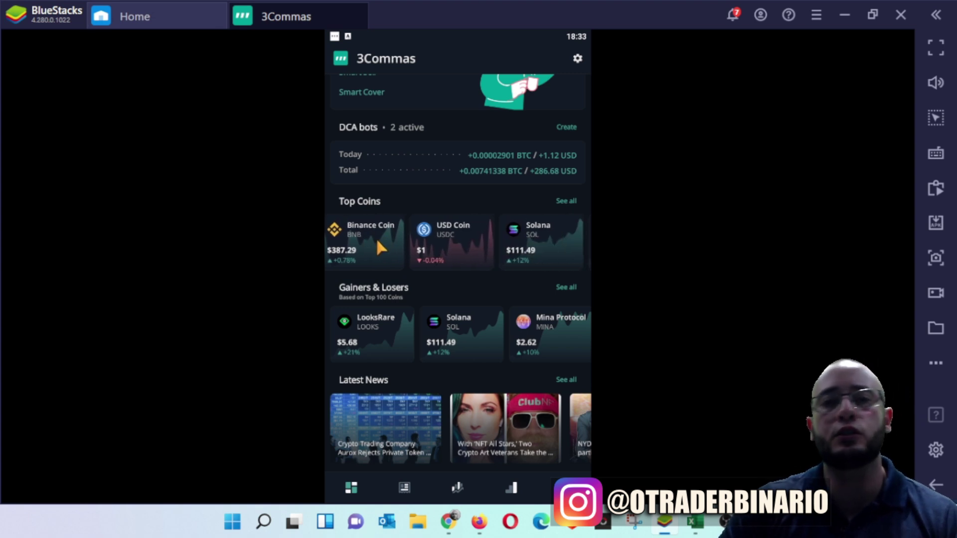
drag(489, 243, 391, 247)
drag(522, 246, 424, 251)
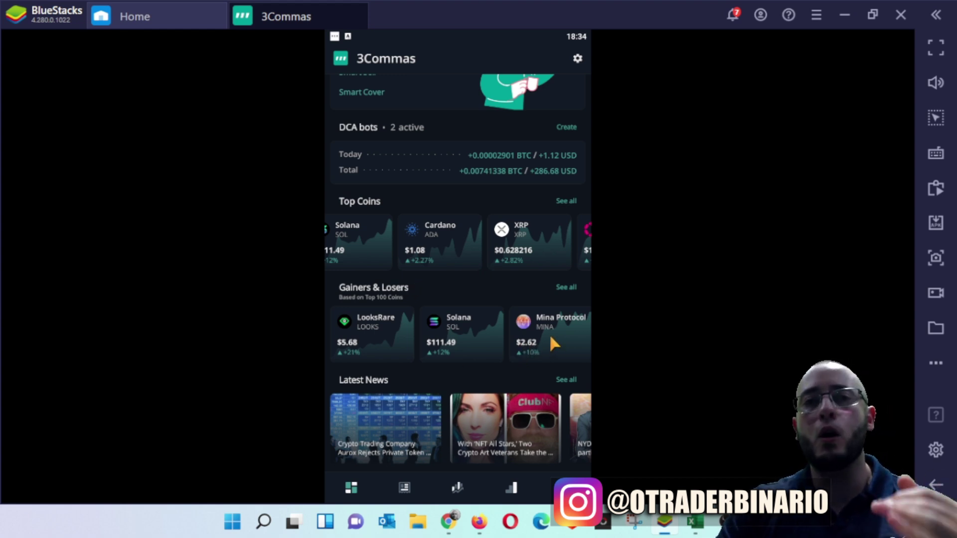
Step: Browse the Gainers & Losers cards and look over the dashboard sections once more
drag(541, 338, 315, 327)
drag(573, 334, 498, 337)
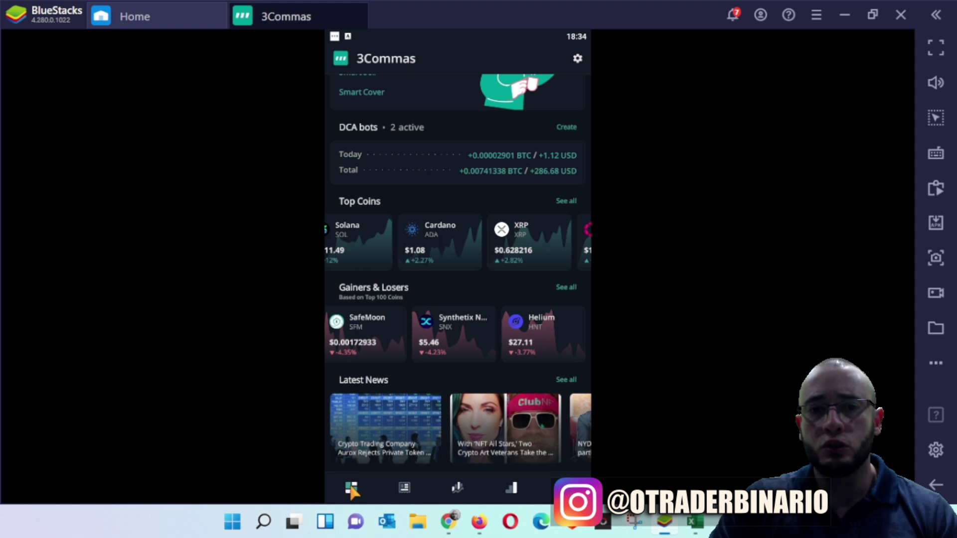
scroll(450, 368, up, 1)
scroll(468, 297, up, 6)
scroll(468, 299, down, 8)
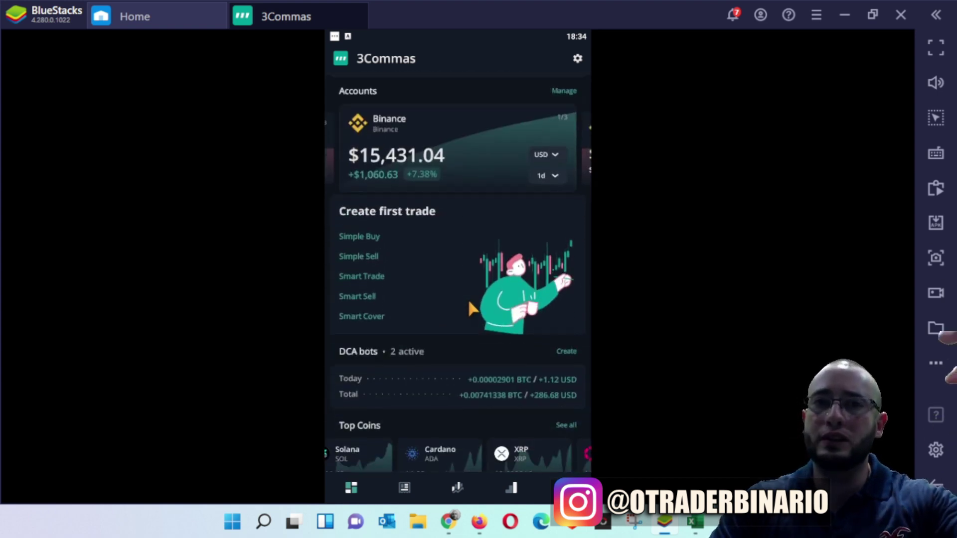
scroll(467, 300, down, 1)
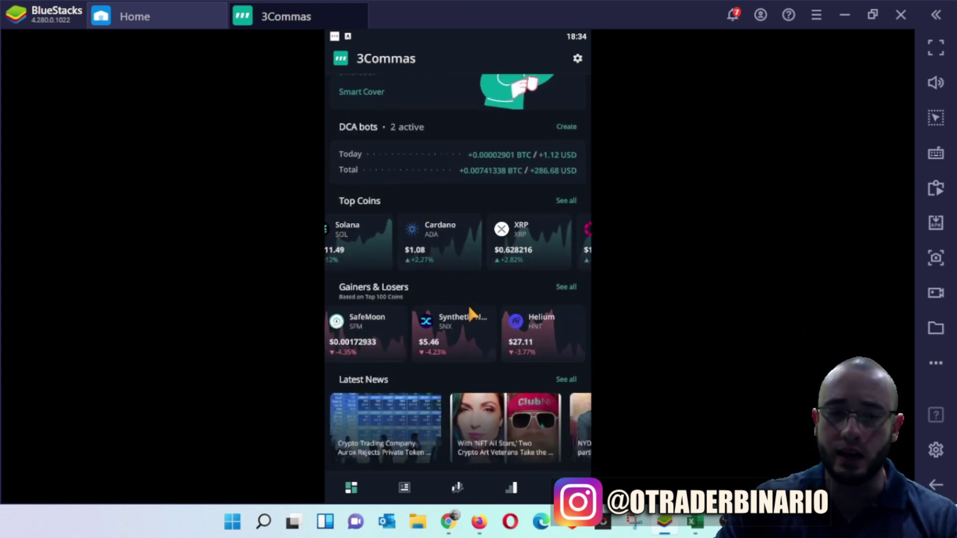
Step: Open the News section and look through the latest crypto headlines
click(405, 489)
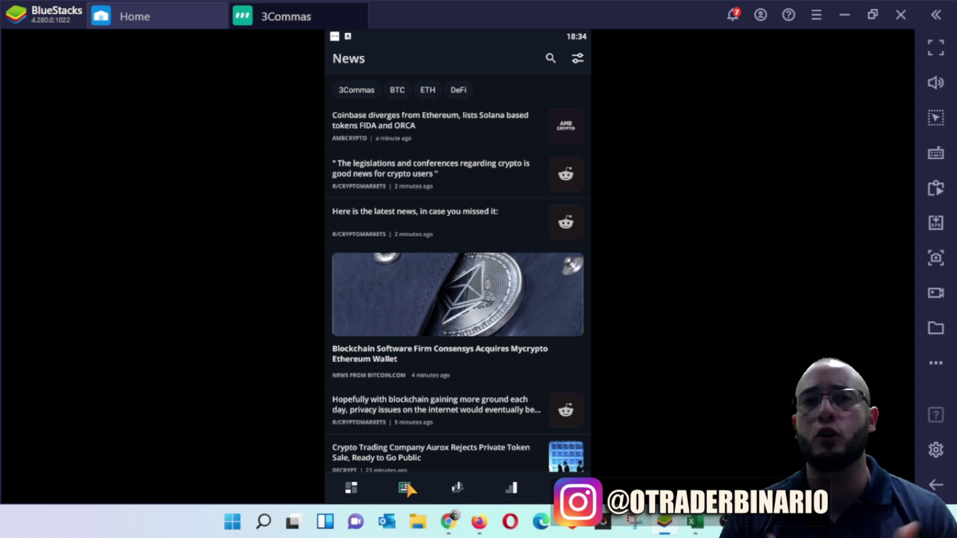
scroll(451, 224, down, 10)
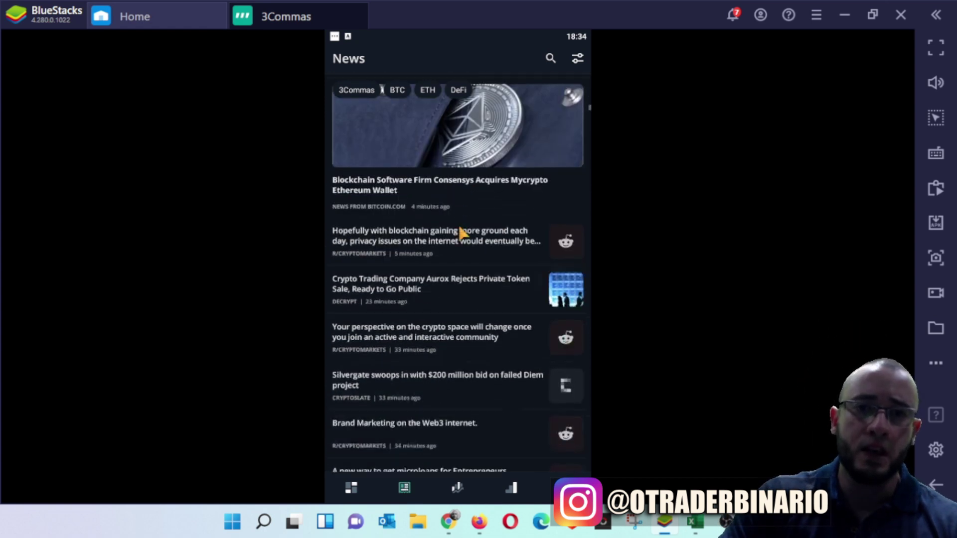
scroll(467, 265, down, 3)
scroll(466, 272, up, 10)
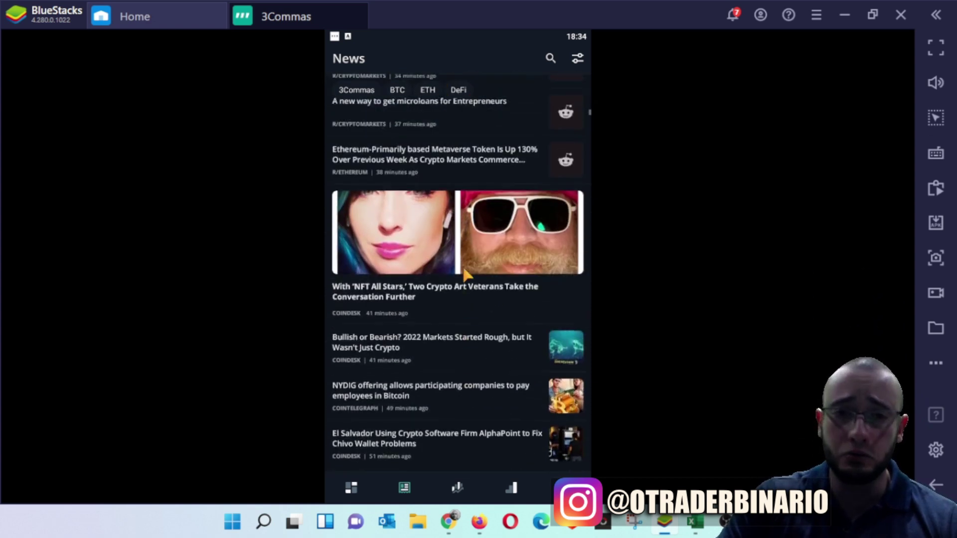
scroll(469, 283, up, 3)
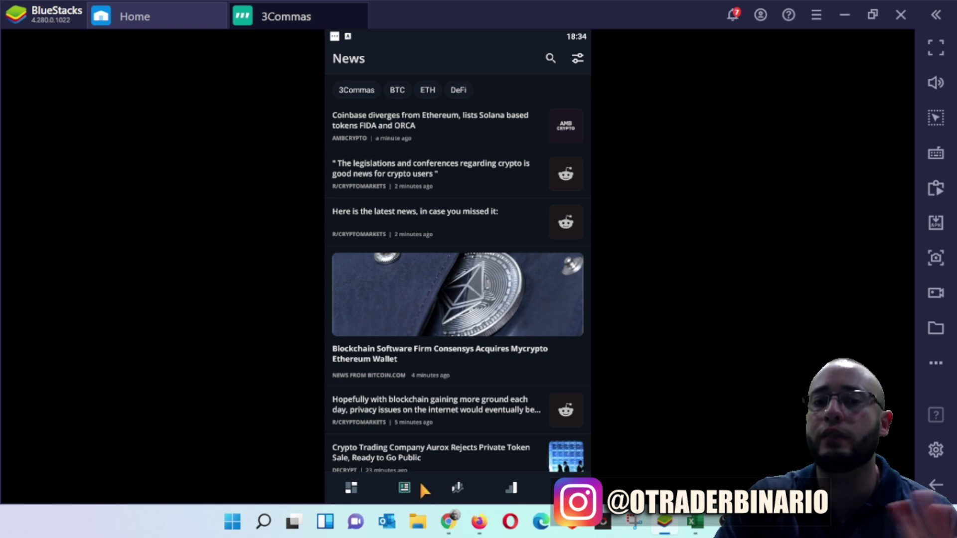
Step: Open the Cryptocurrencies list, and try opening it again through the full Top Coins view on the dashboard
click(457, 489)
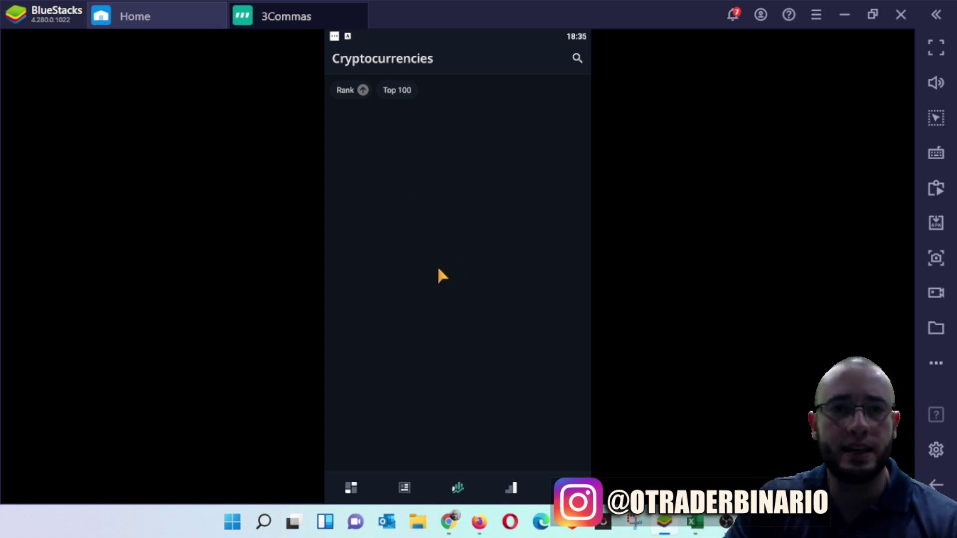
scroll(428, 239, up, 3)
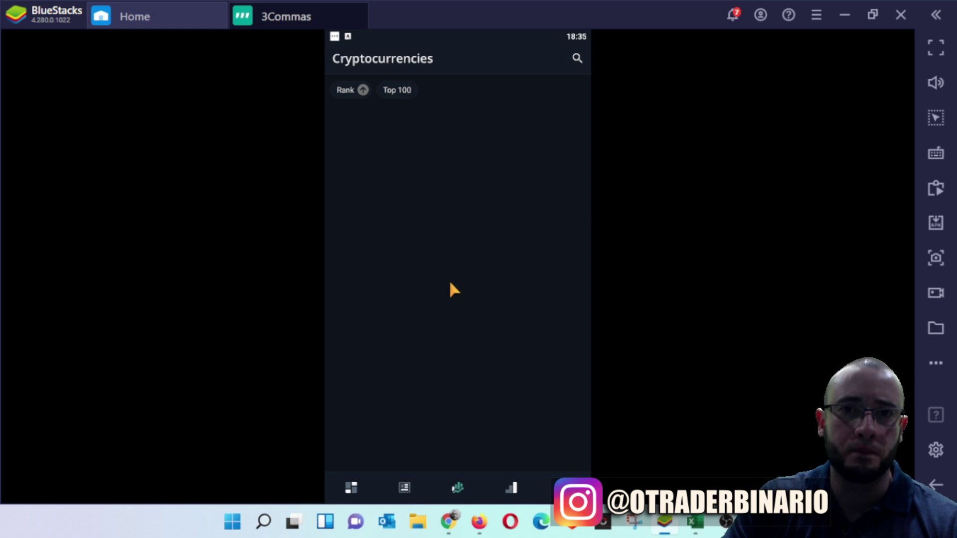
scroll(453, 277, up, 3)
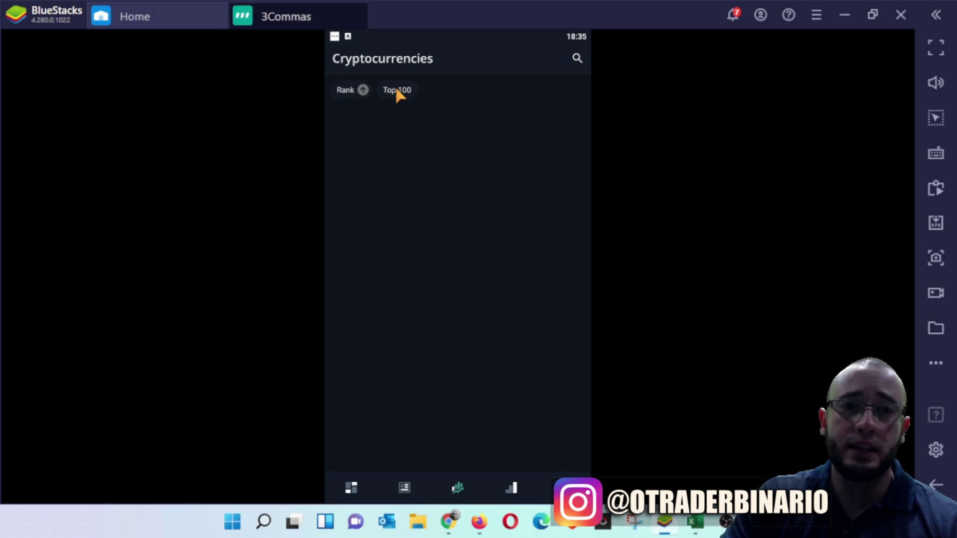
click(351, 487)
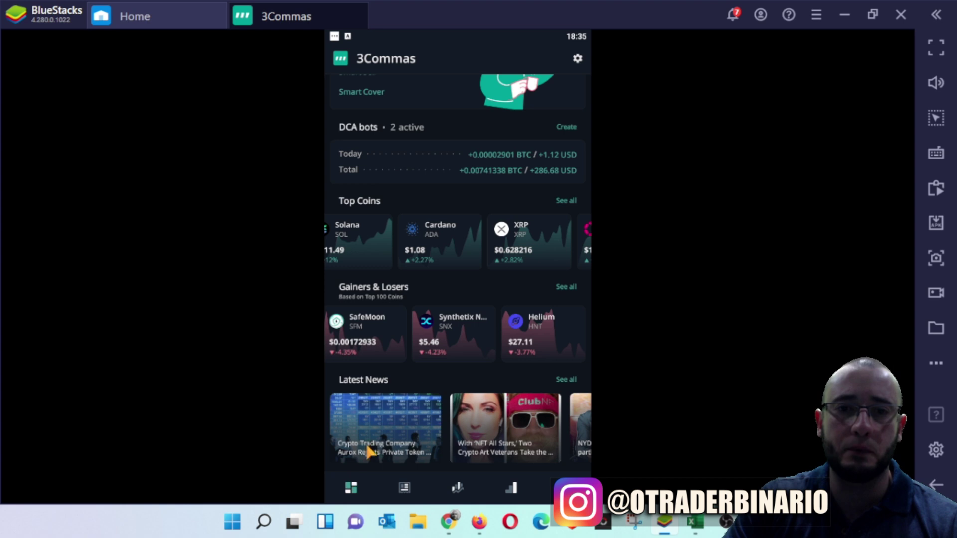
click(566, 202)
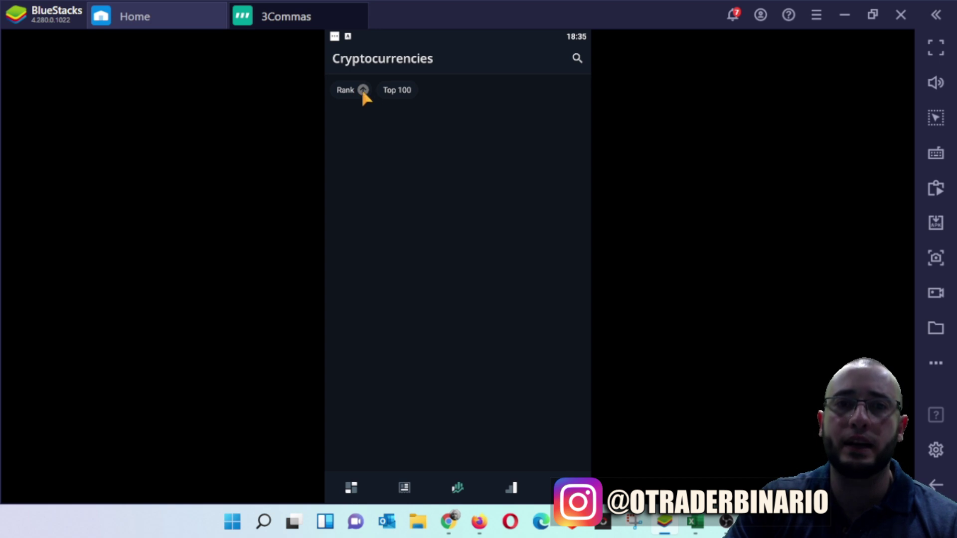
Step: Switch the Cryptocurrencies list filter to All to look through the coins, and set it back to Top 100
click(403, 92)
click(408, 272)
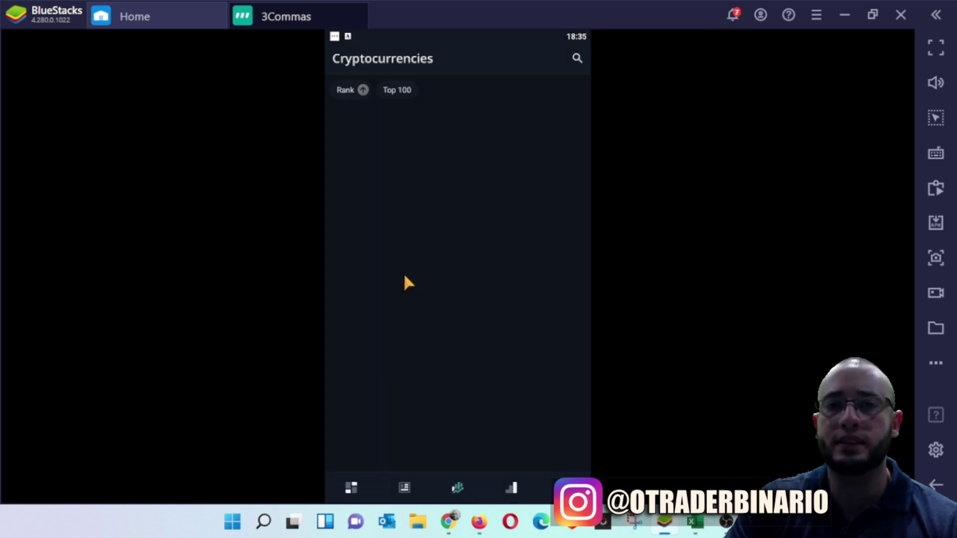
click(397, 91)
click(387, 298)
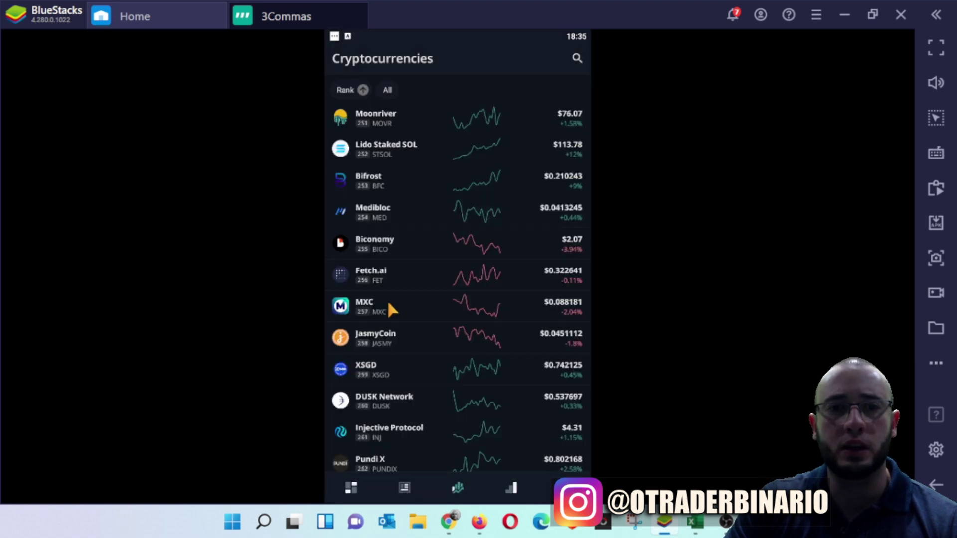
scroll(459, 292, down, 5)
scroll(464, 301, up, 8)
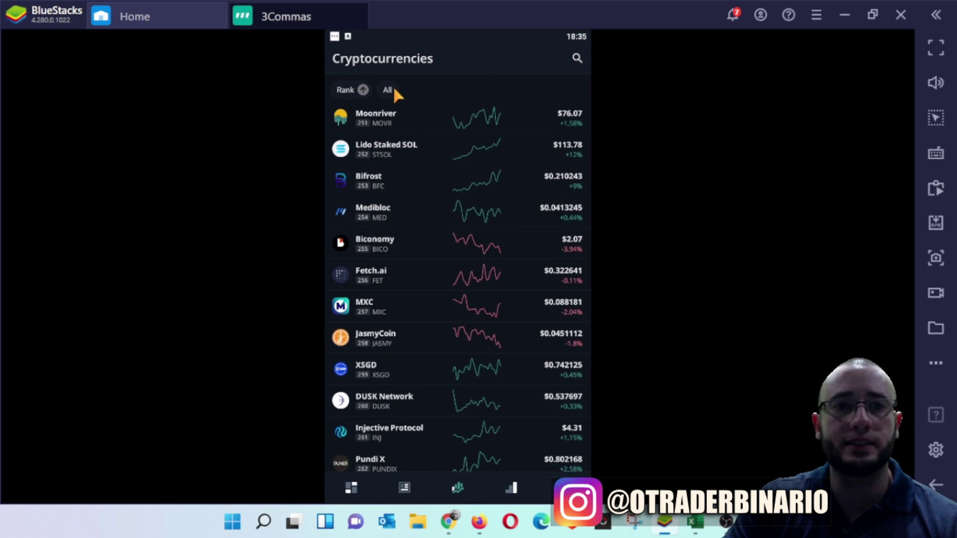
click(392, 89)
click(401, 273)
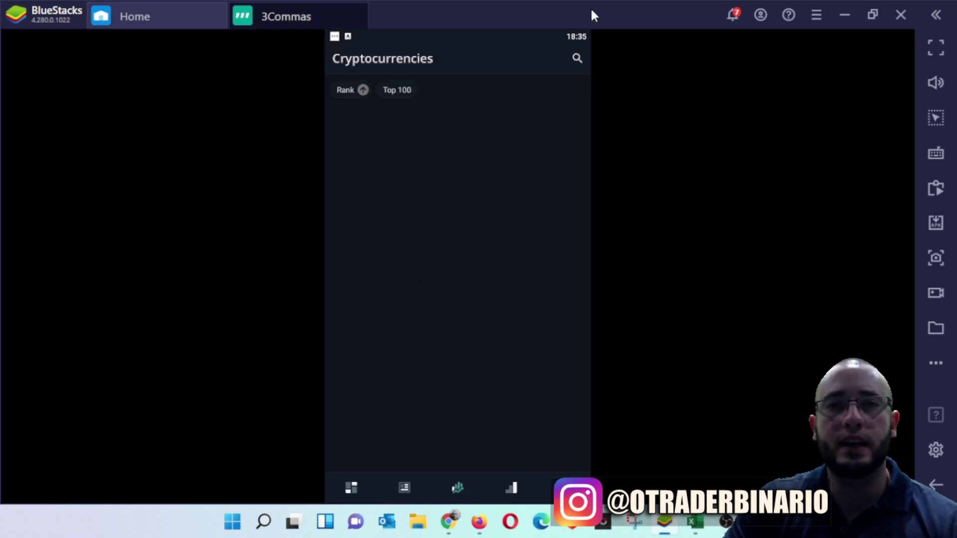
Step: Restart the 3Commas app from the BlueStacks home screen and reopen the Cryptocurrencies list
click(364, 7)
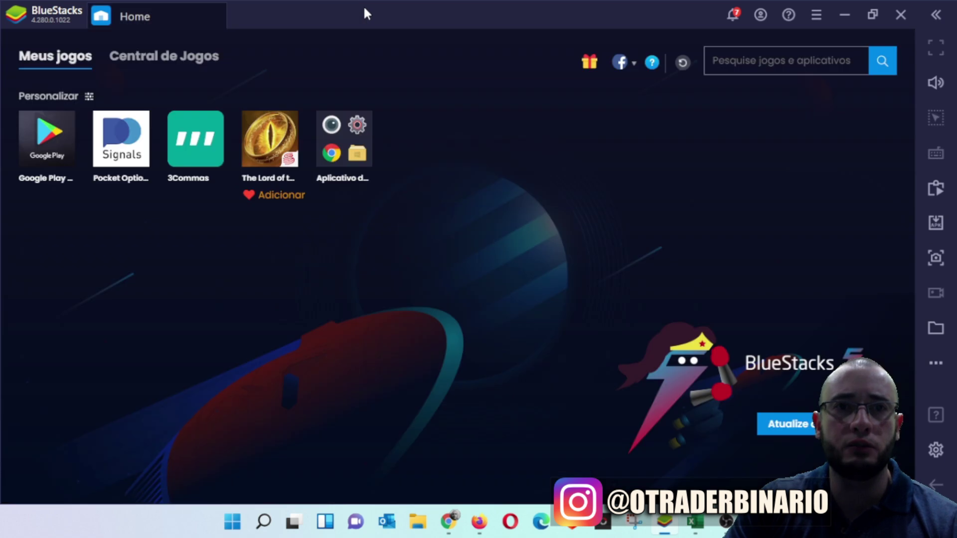
click(178, 136)
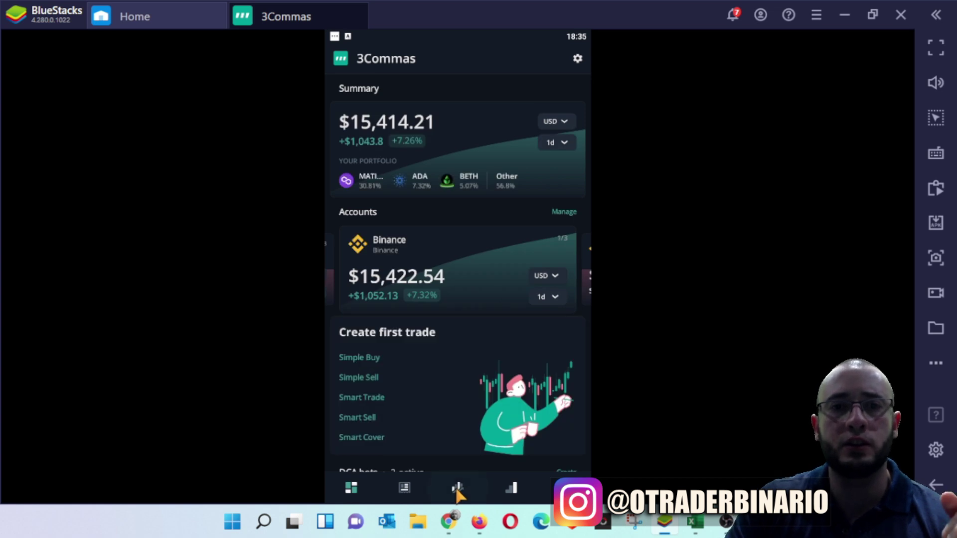
click(457, 490)
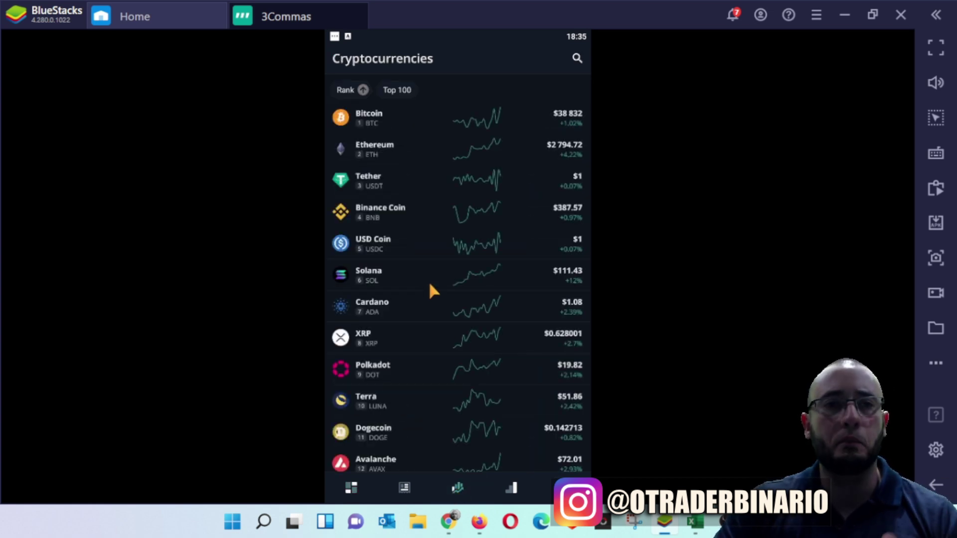
Step: Look through the Top 100 cryptocurrencies, from the highest-ranked coins down to those ranked in the eighties
scroll(481, 244, down, 10)
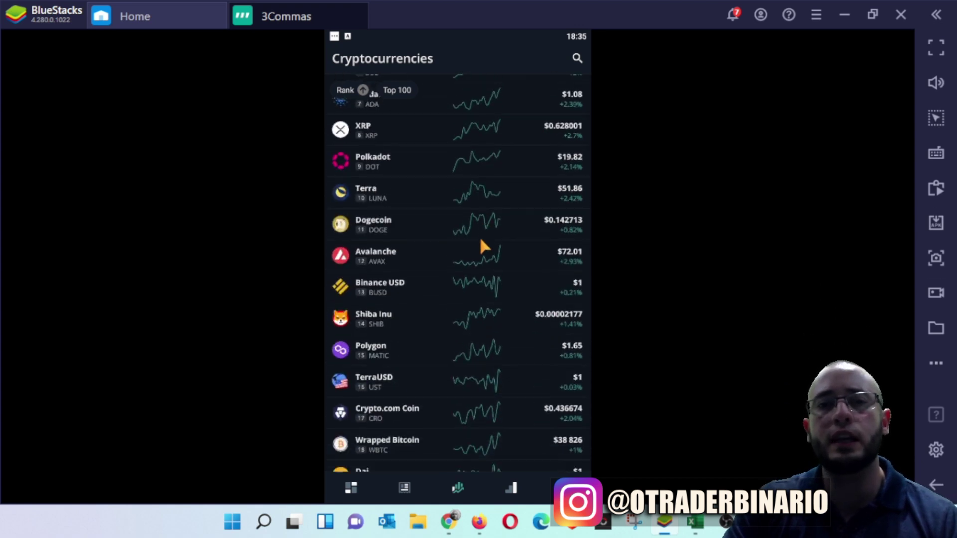
scroll(482, 239, down, 10)
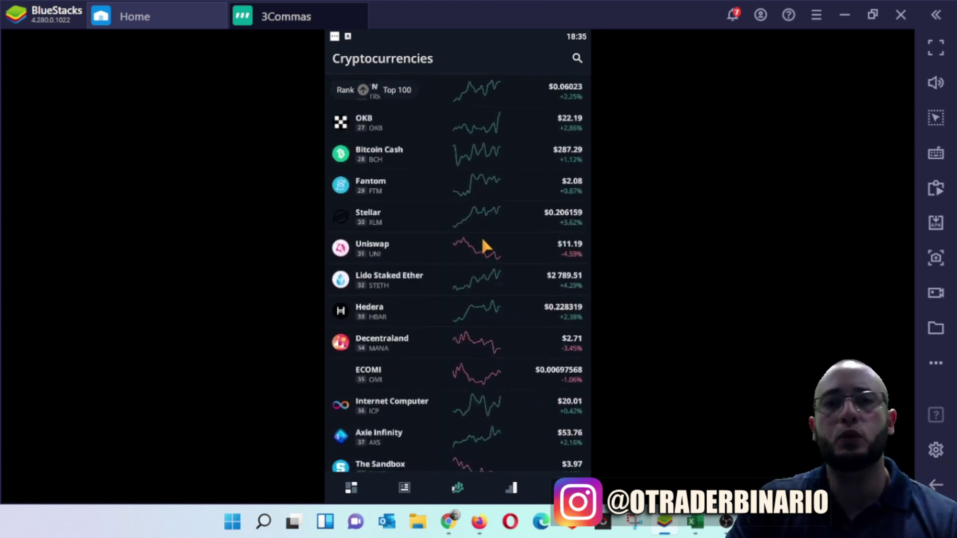
scroll(483, 269, down, 10)
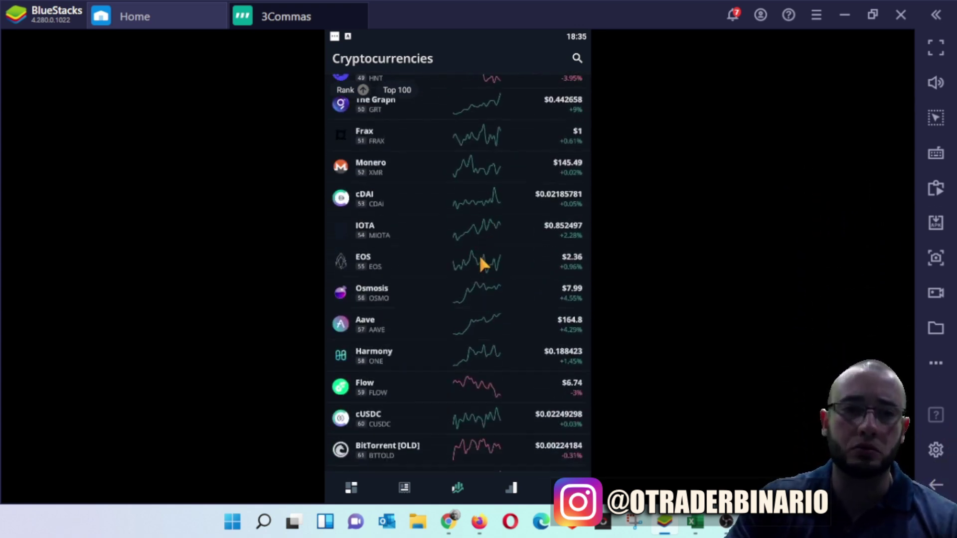
scroll(484, 270, down, 10)
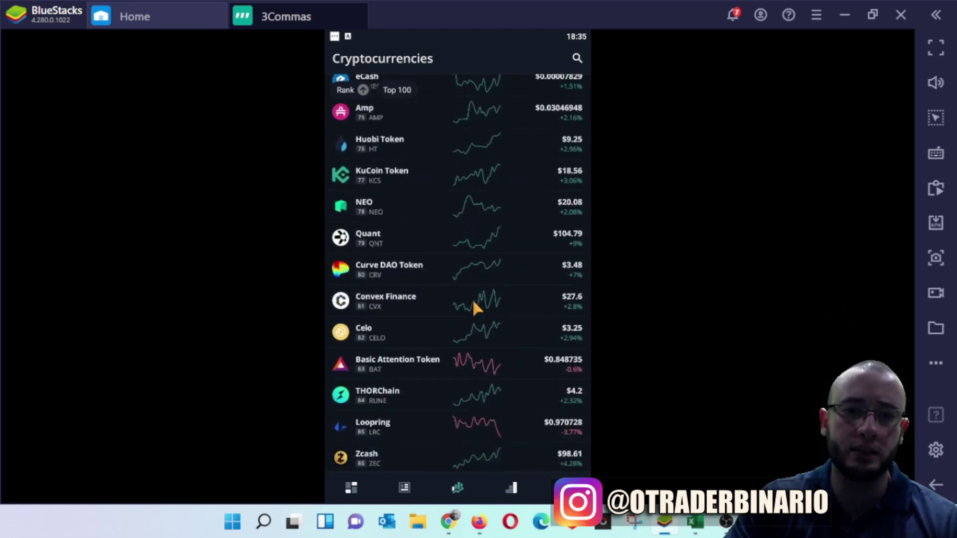
scroll(481, 309, down, 2)
scroll(480, 310, up, 3)
scroll(481, 309, down, 3)
scroll(481, 312, up, 2)
scroll(484, 314, up, 10)
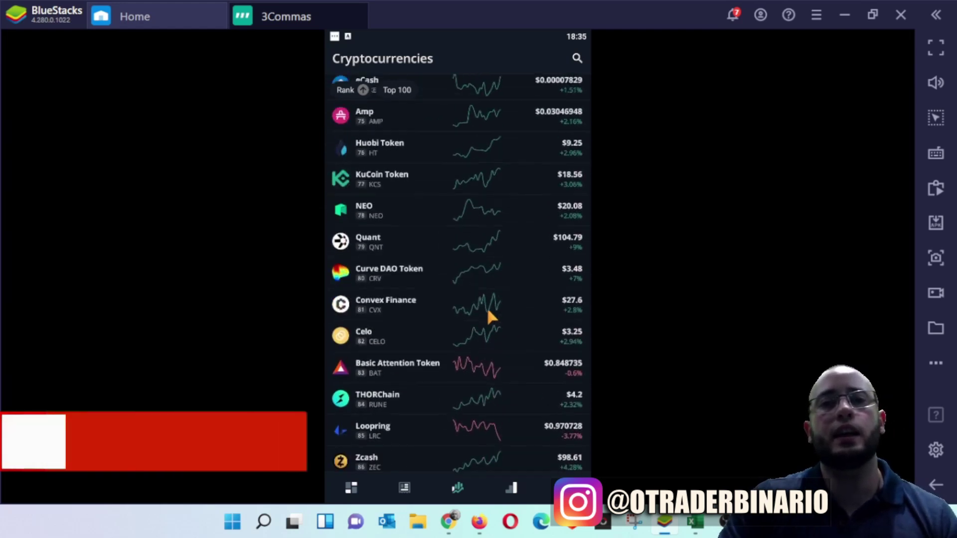
scroll(486, 304, up, 10)
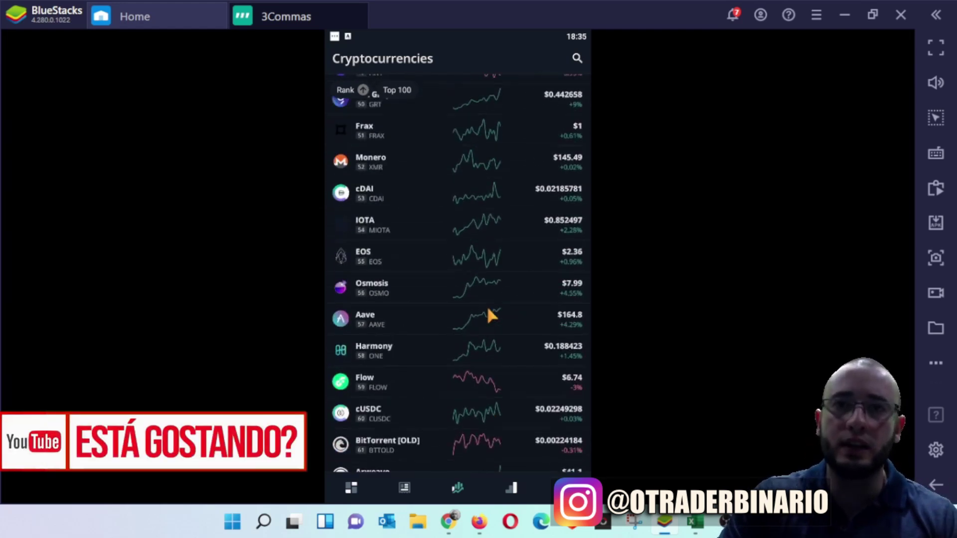
Step: Open the Bots section and look through the list of DCA bots, including their profits and closed deals
click(512, 490)
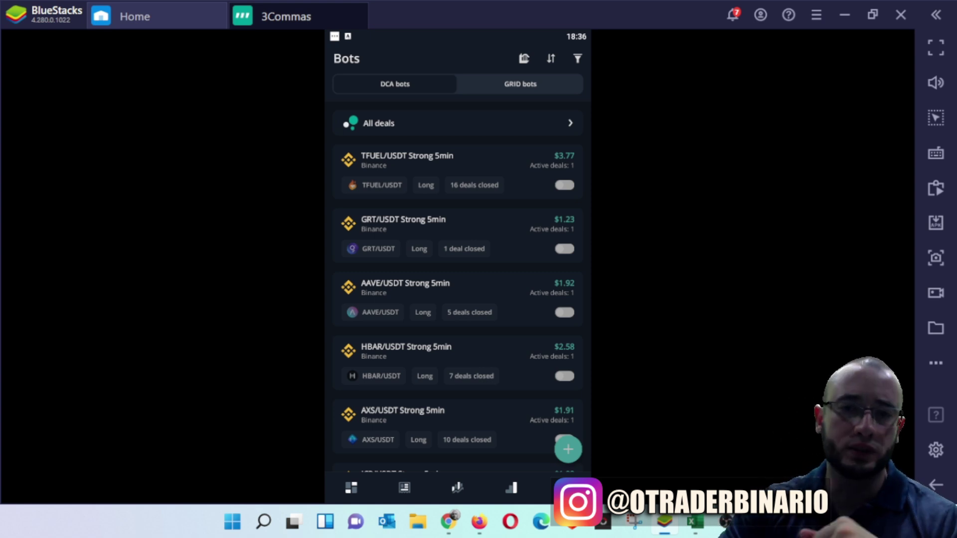
scroll(454, 230, down, 8)
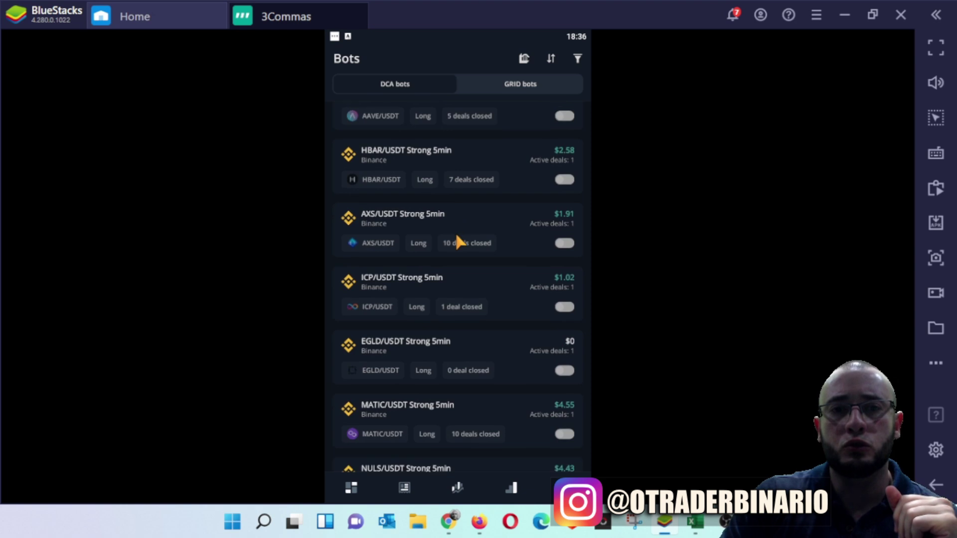
scroll(392, 189, down, 8)
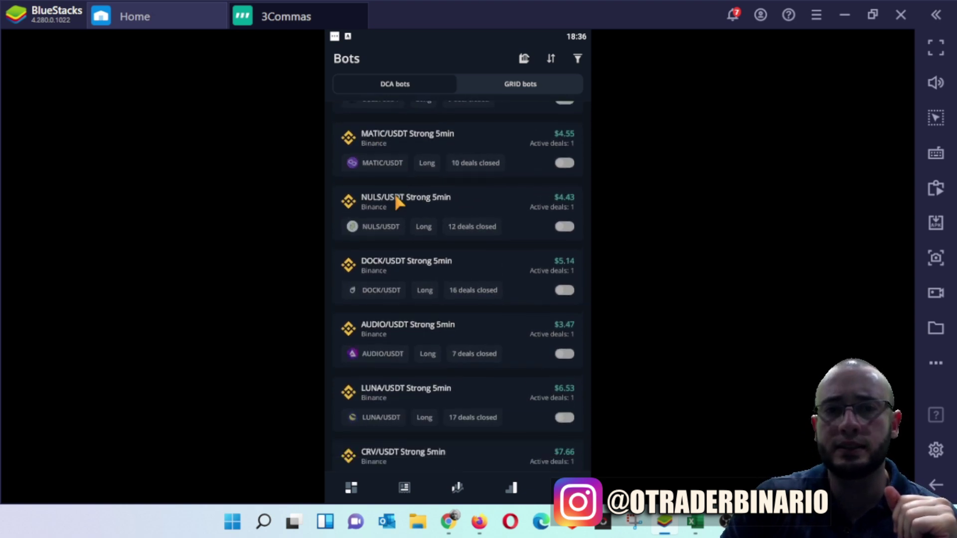
scroll(502, 280, down, 8)
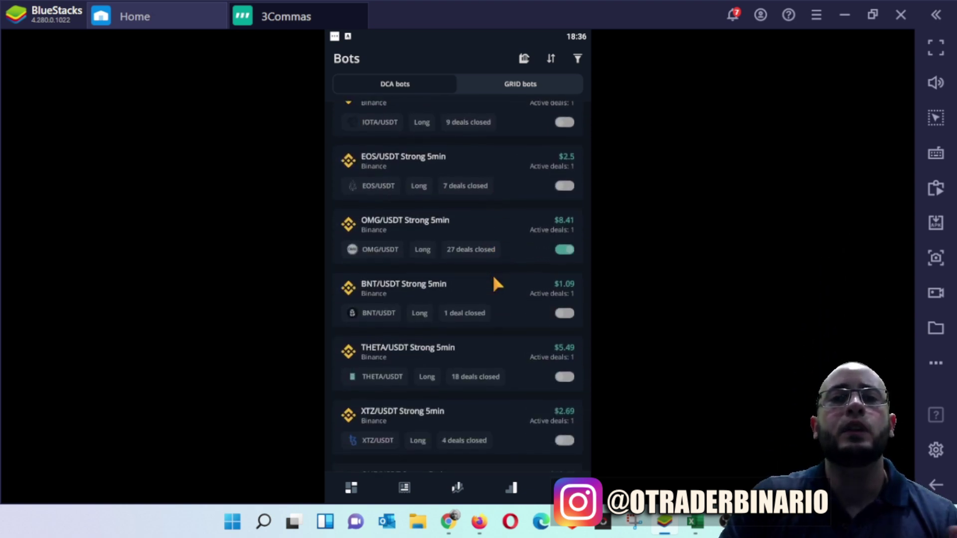
scroll(492, 274, down, 5)
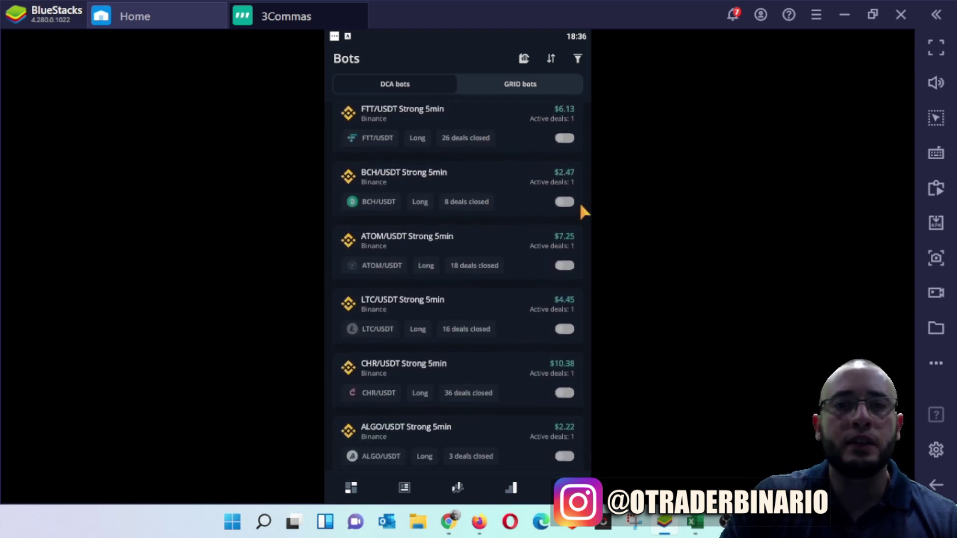
scroll(539, 287, down, 3)
scroll(510, 293, down, 12)
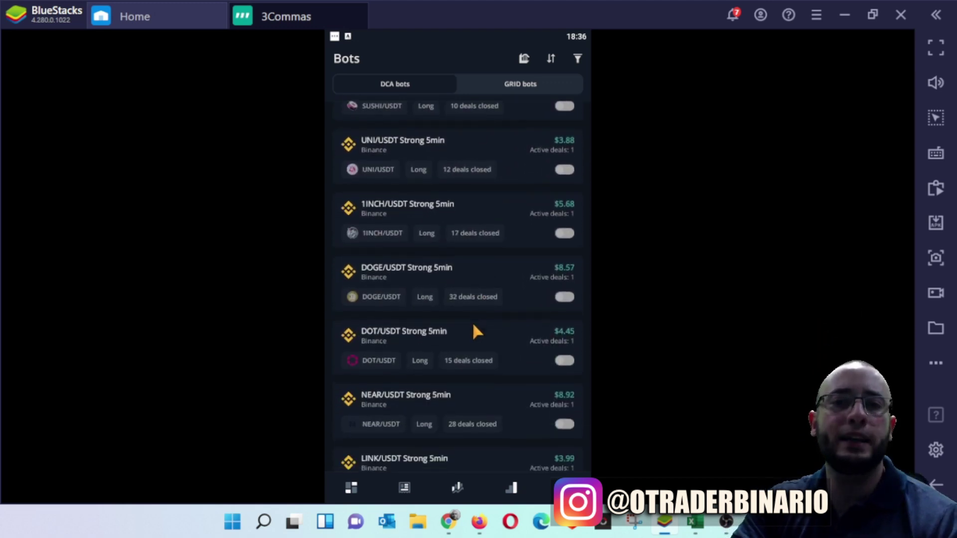
scroll(484, 294, down, 11)
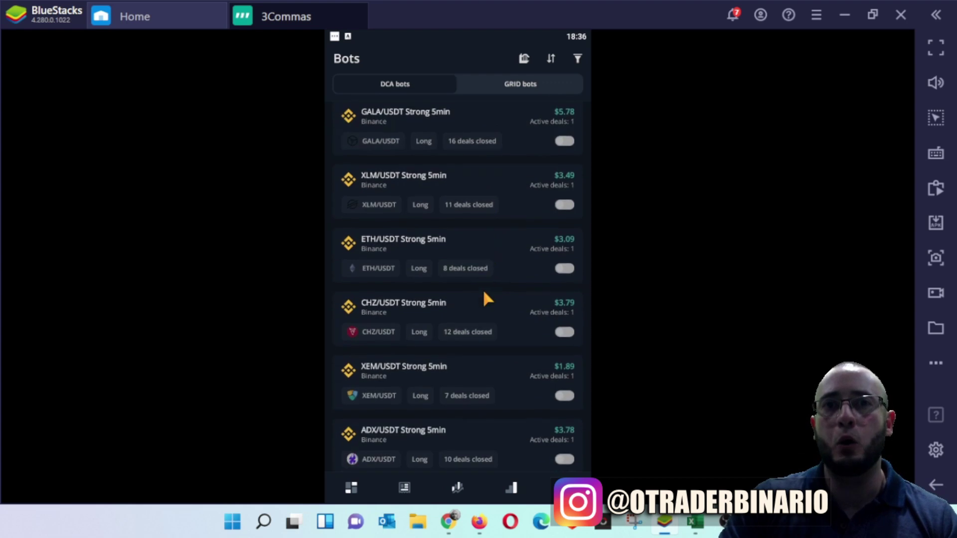
scroll(487, 296, up, 10)
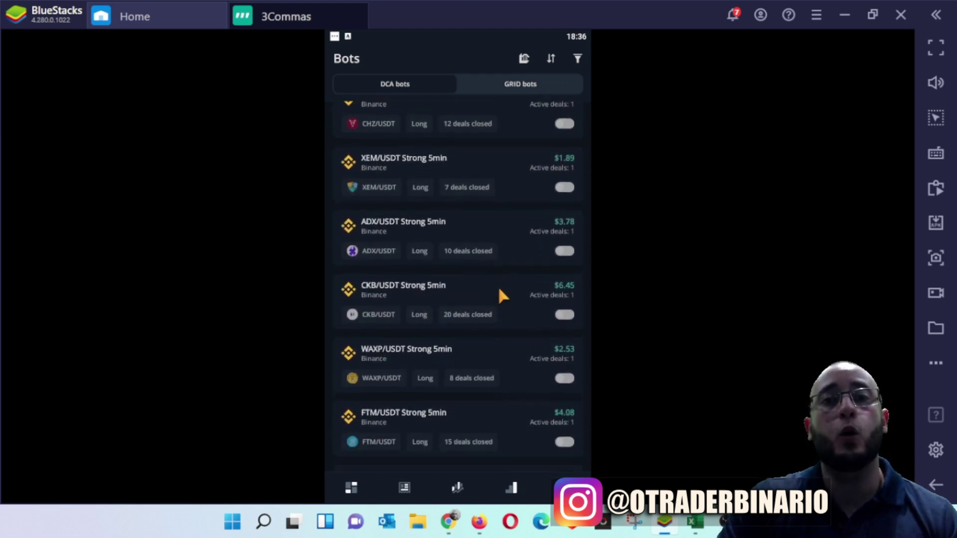
scroll(503, 289, up, 10)
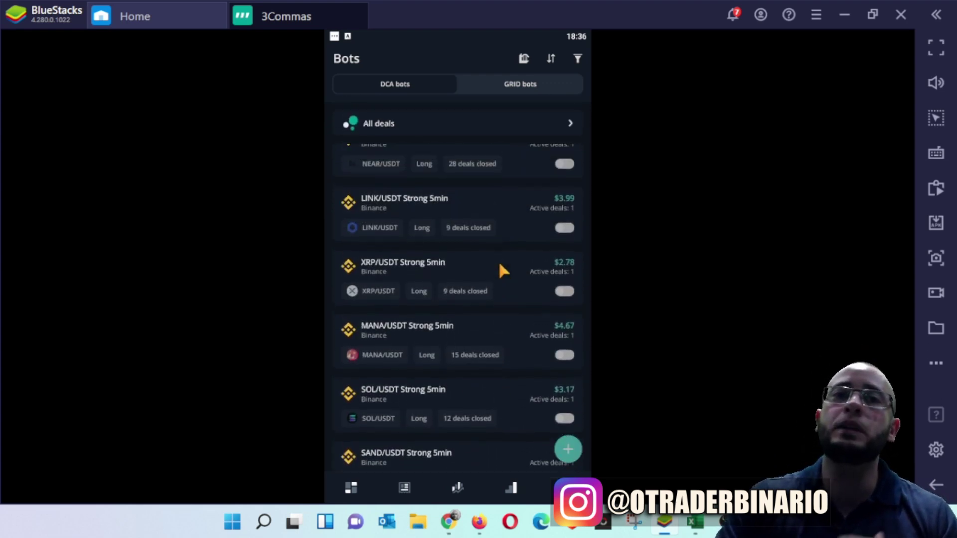
scroll(502, 282, up, 15)
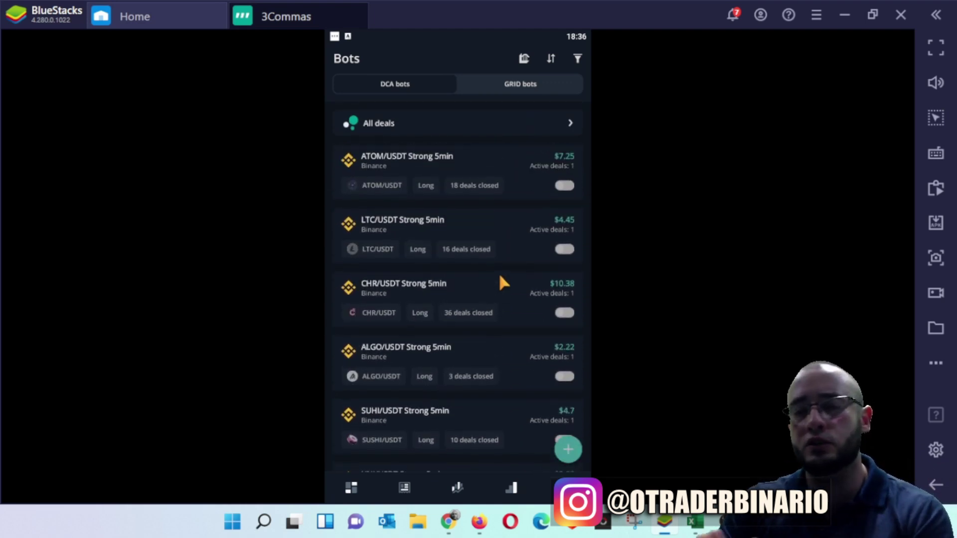
scroll(504, 259, up, 2)
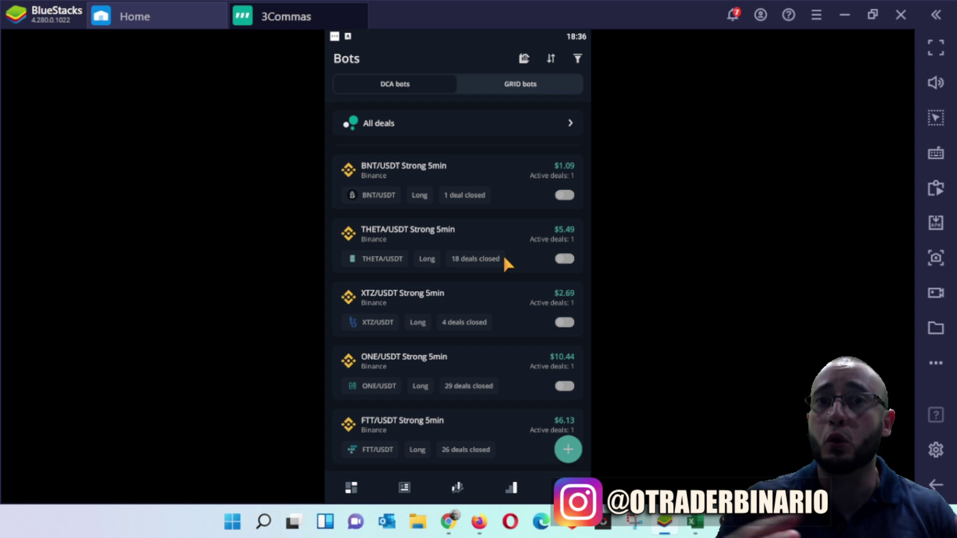
scroll(493, 257, up, 10)
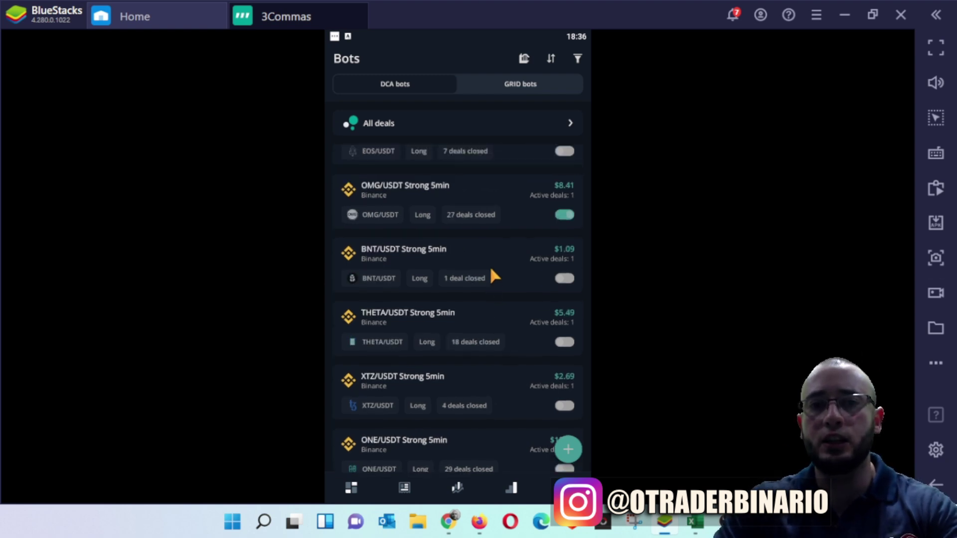
scroll(497, 266, down, 3)
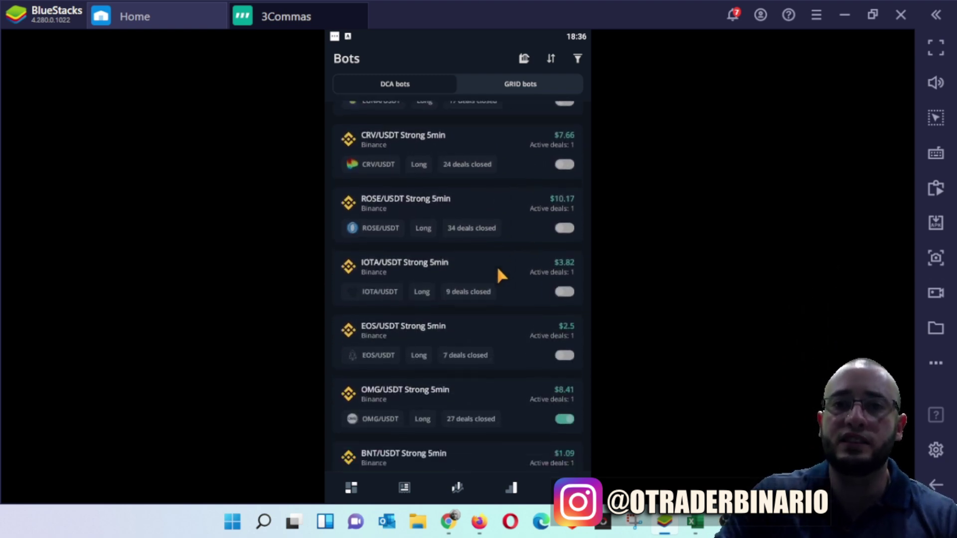
scroll(497, 265, up, 5)
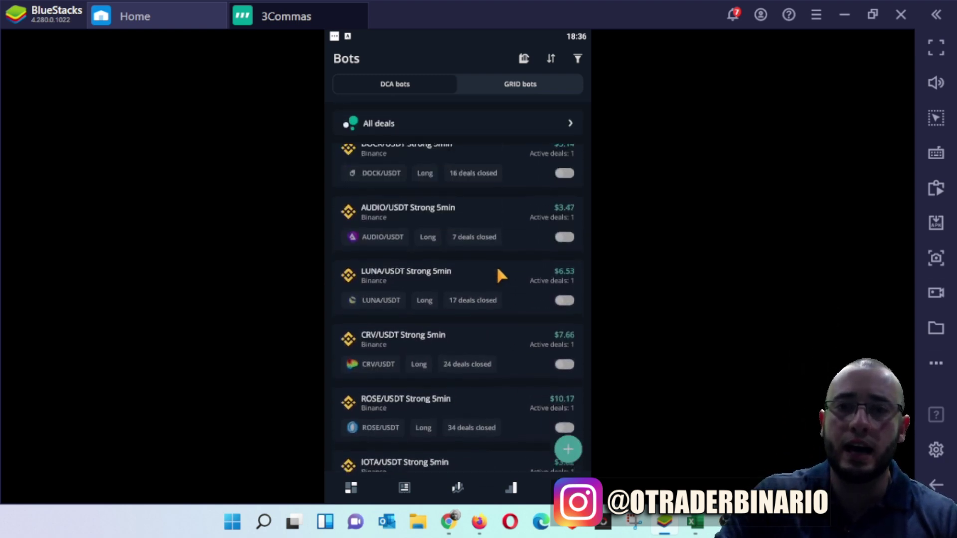
Step: Open All deals to review the active deals of the DCA bots, and return to the bot list
click(462, 129)
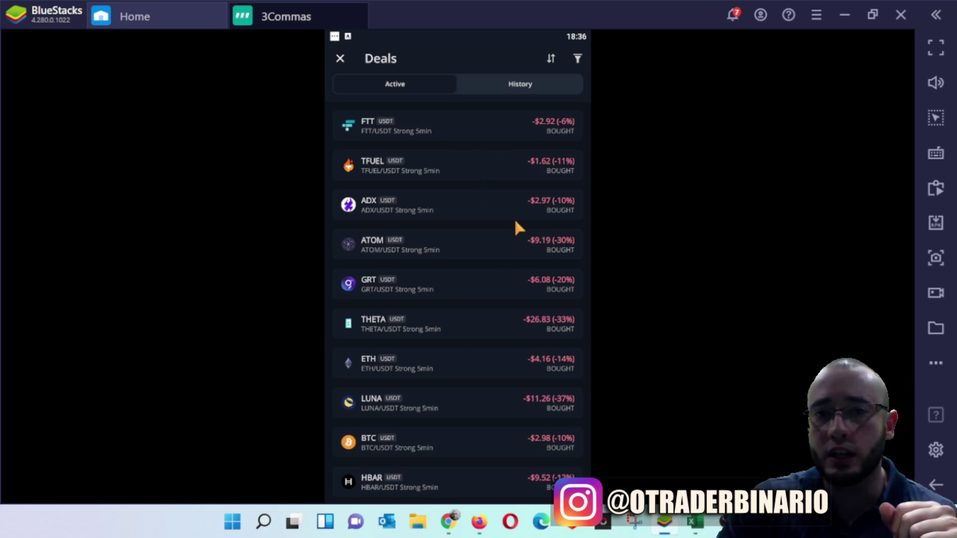
scroll(472, 291, down, 3)
scroll(471, 298, up, 4)
scroll(477, 259, up, 2)
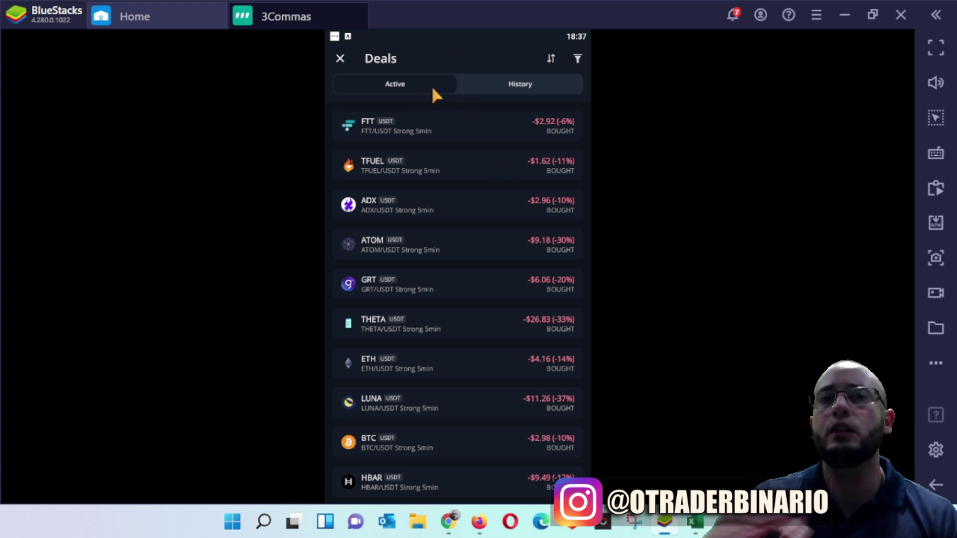
click(341, 60)
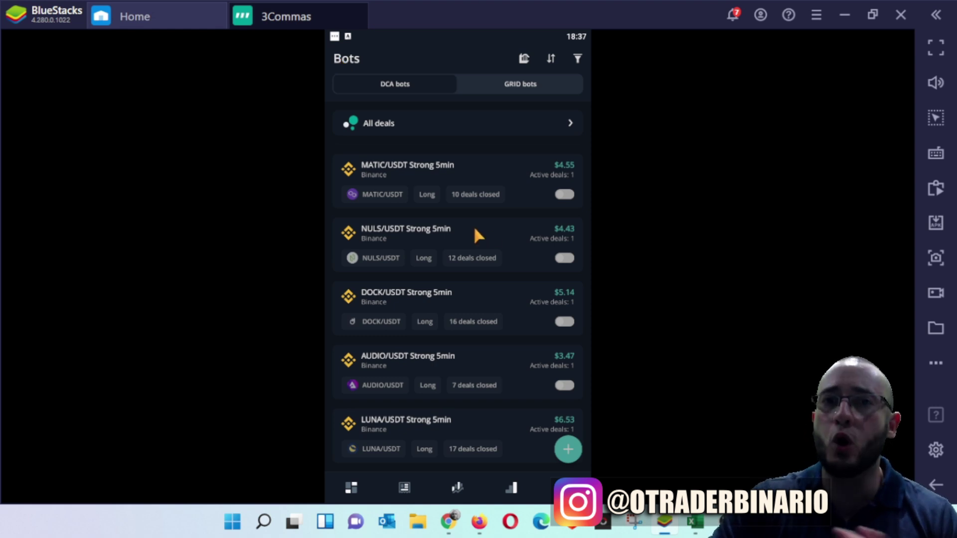
Step: Start creating a Simple Long DCA bot and name it "Robô Teste BTC"
click(569, 451)
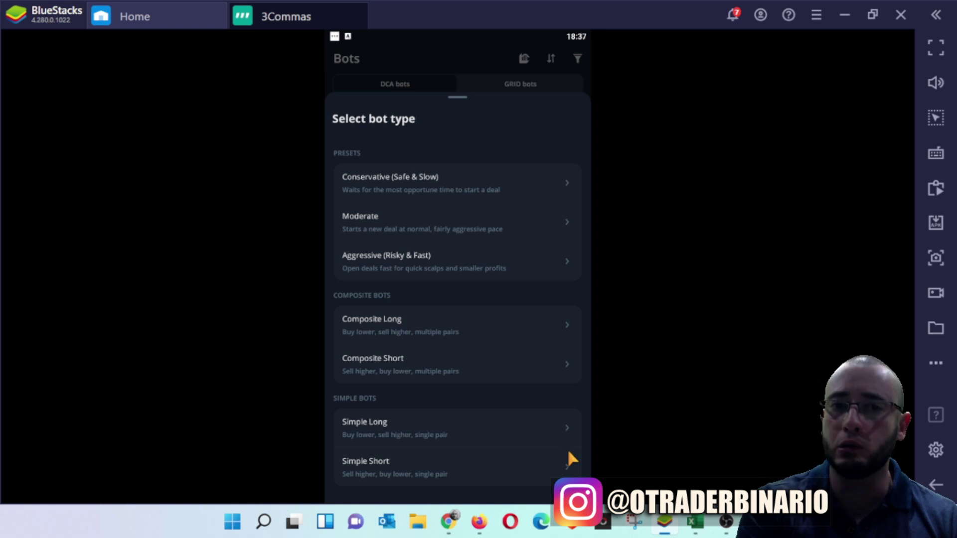
click(400, 433)
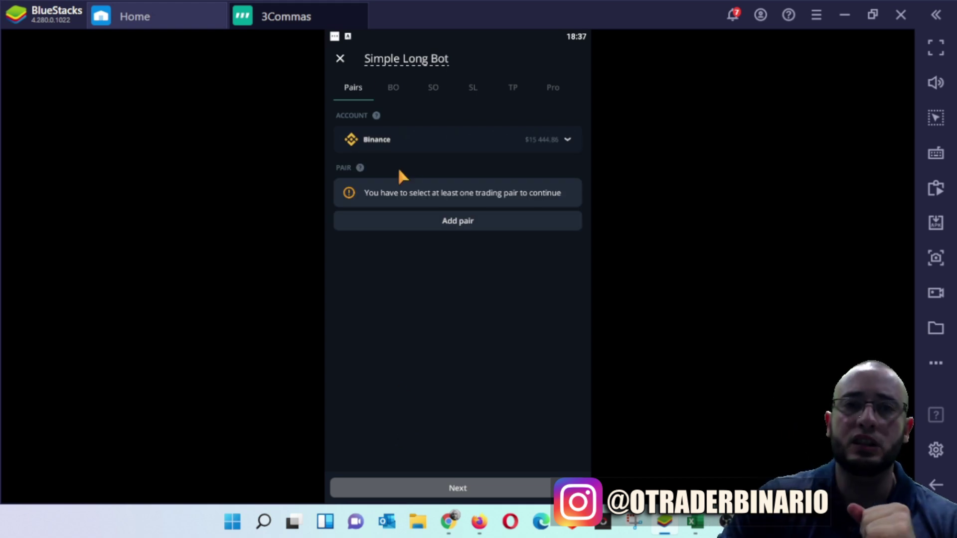
click(404, 62)
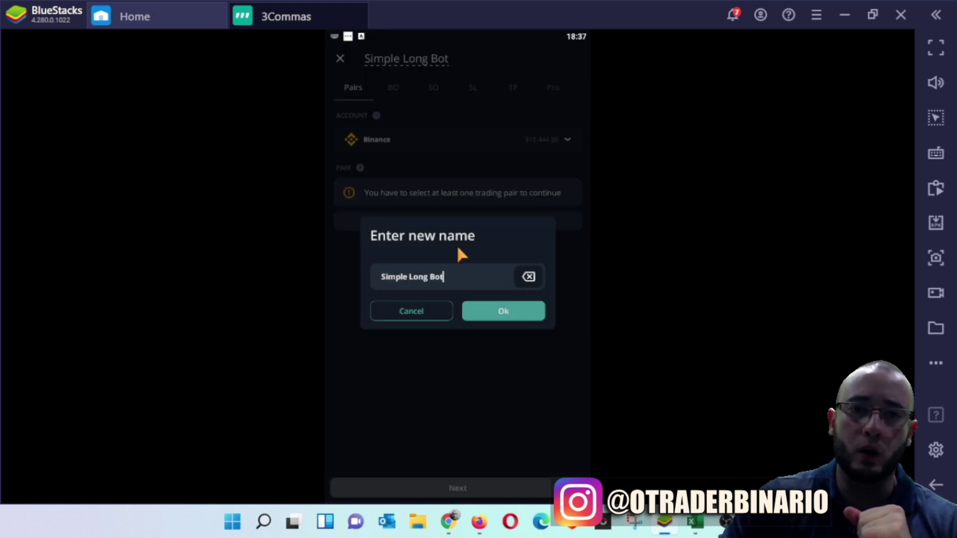
key(Home)
key(Delete)
key(Delete)
key(Delete)
key(Delete)
key(Delete)
key(Delete)
key(Delete)
key(Delete)
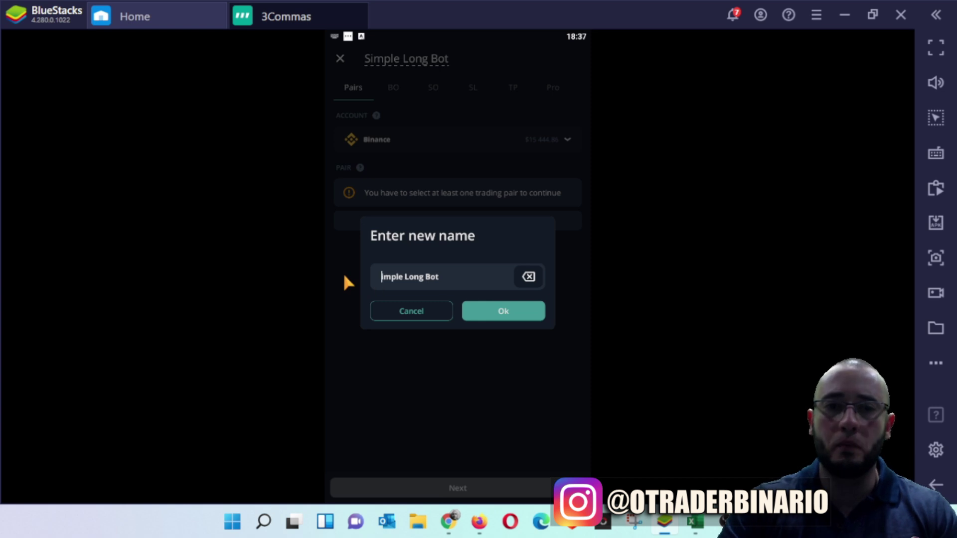
key(Delete)
key(Delete)
key(Delete)
key(Delete)
key(Delete)
key(Delete)
key(Delete)
text(Rob)
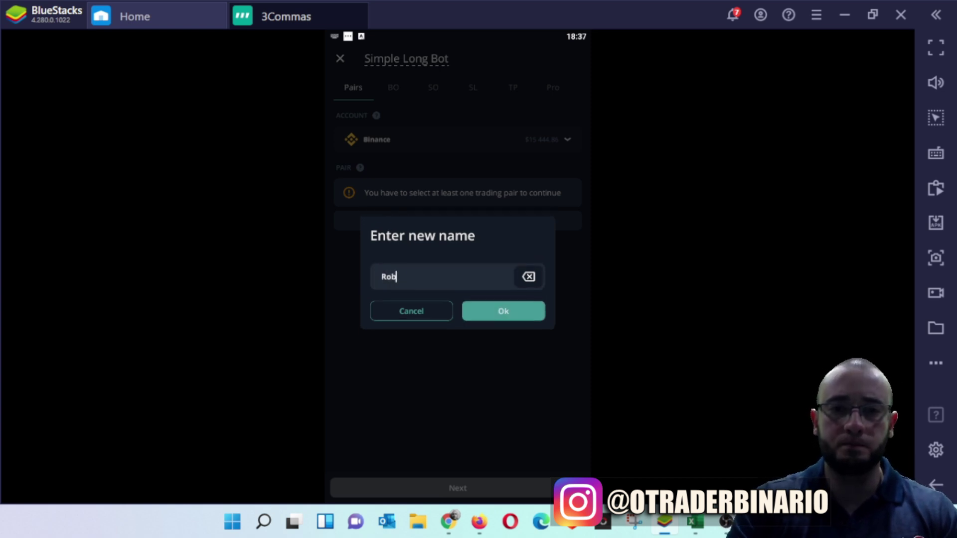
text(ô Teste )
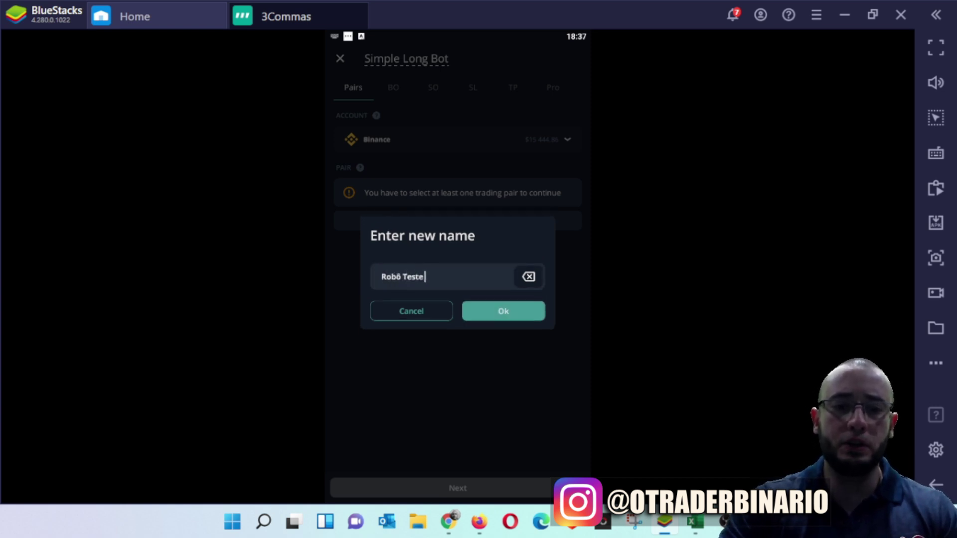
text(BTC)
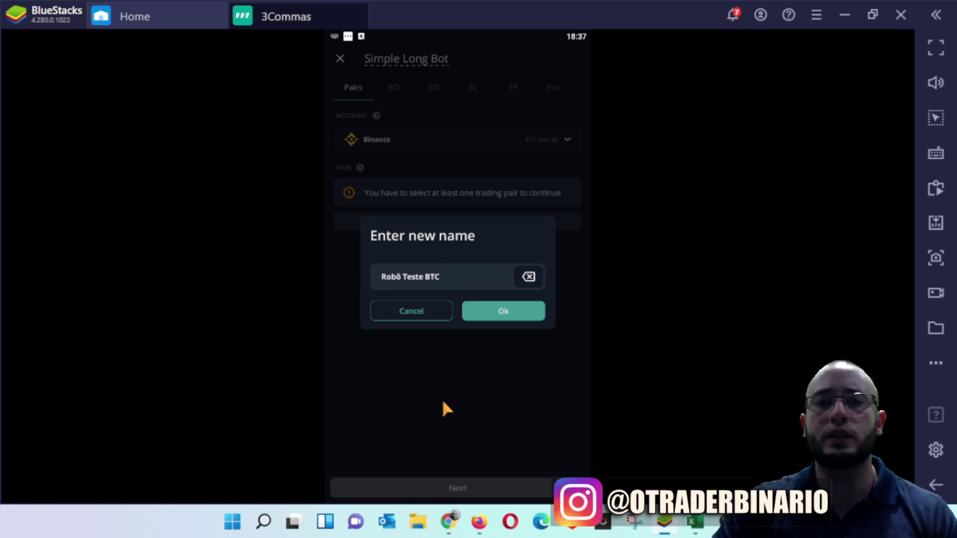
click(503, 318)
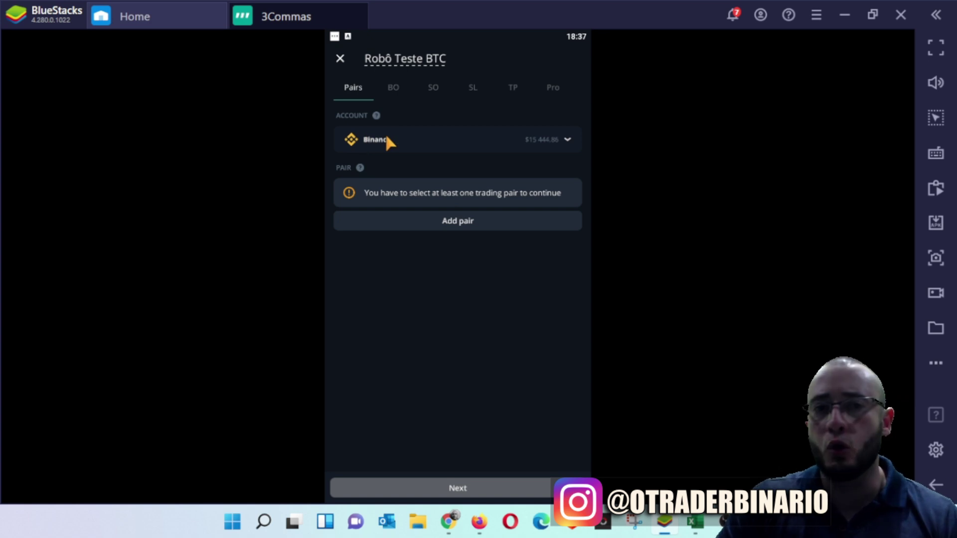
Step: Add BTC from the USDT market as the bot's trading pair and return to the pair settings
click(461, 224)
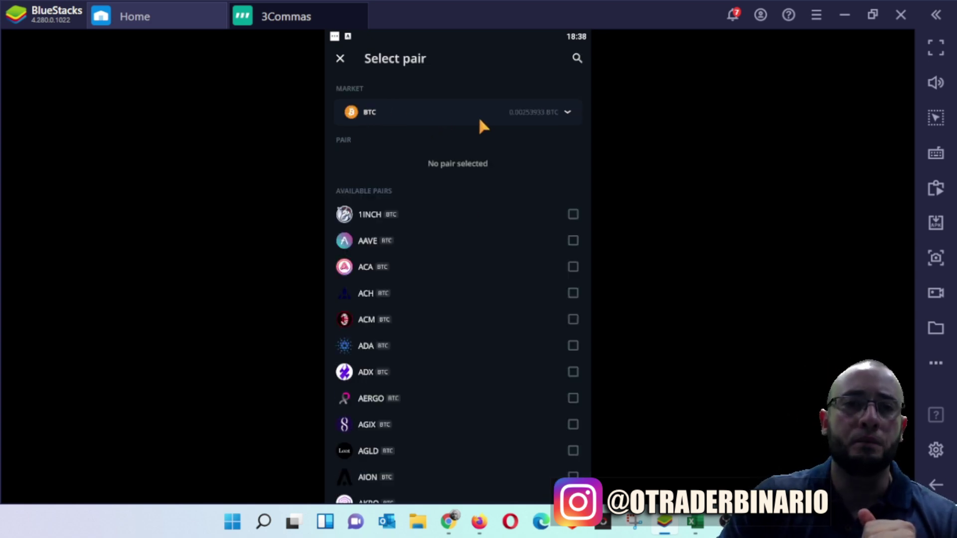
click(529, 114)
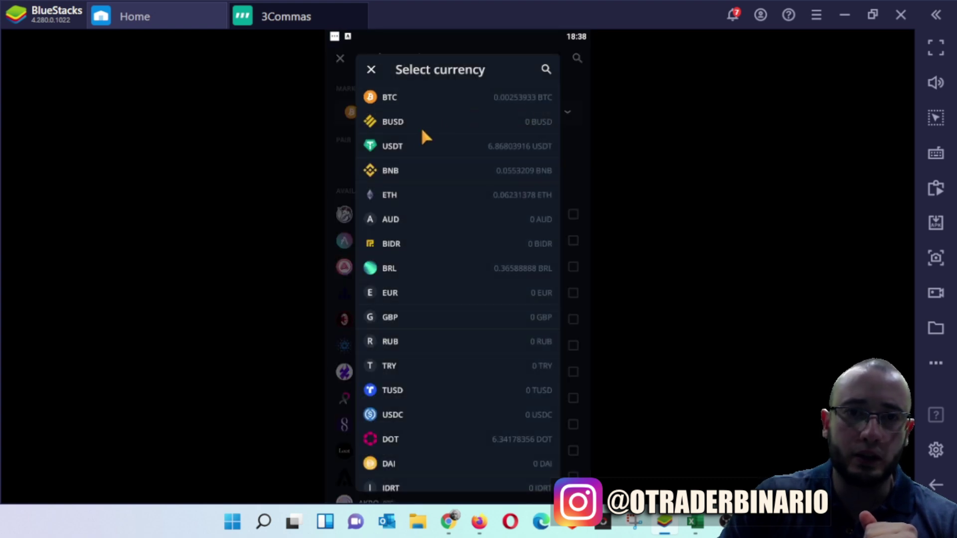
click(412, 145)
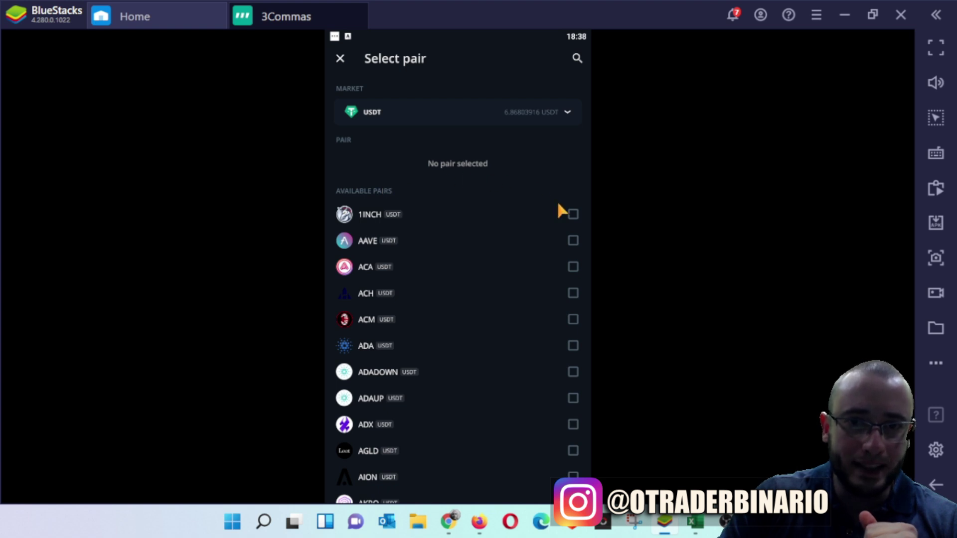
scroll(564, 247, down, 5)
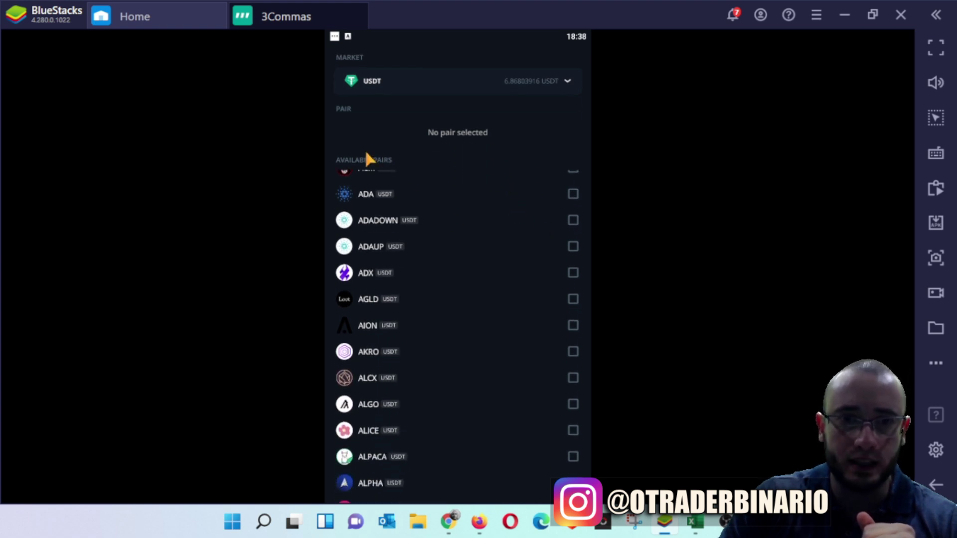
scroll(482, 238, down, 6)
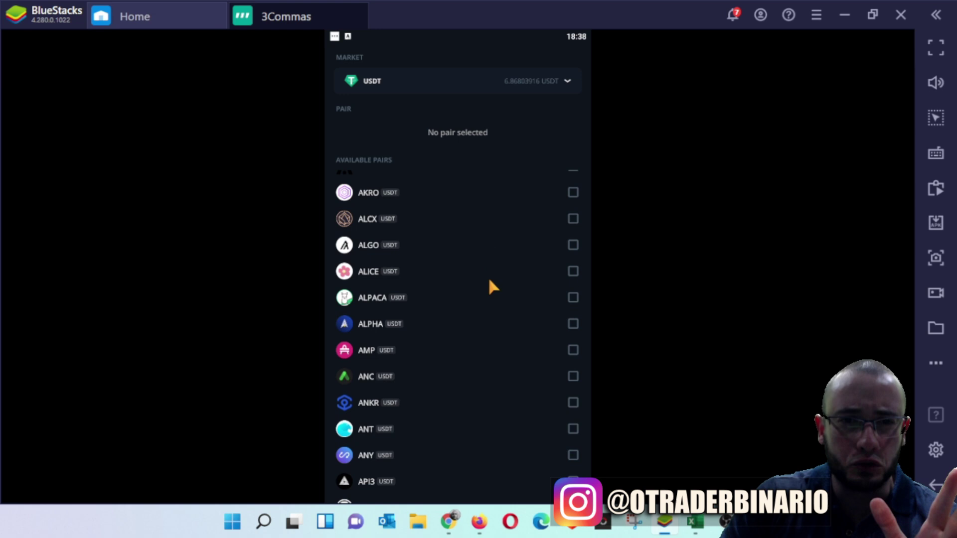
scroll(494, 292, down, 10)
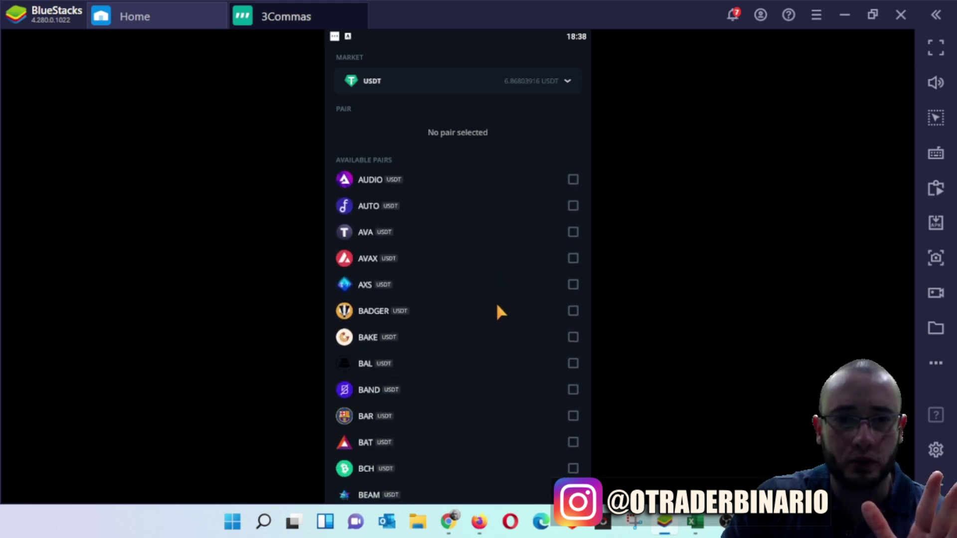
scroll(495, 302, down, 10)
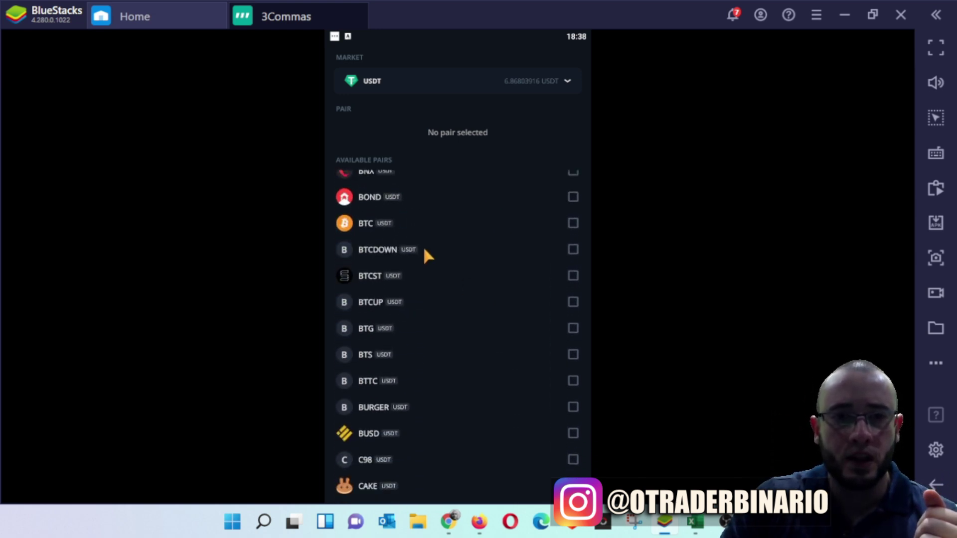
click(573, 203)
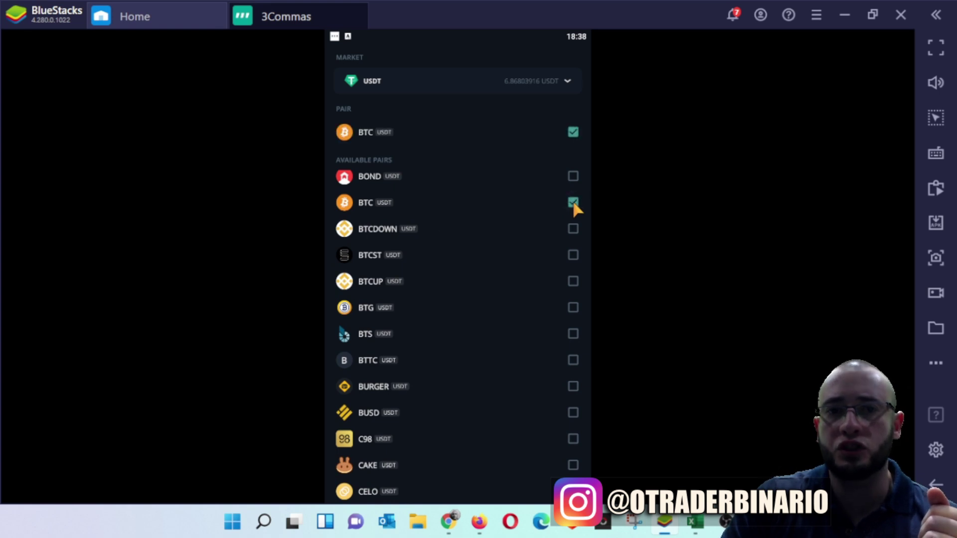
scroll(484, 220, up, 8)
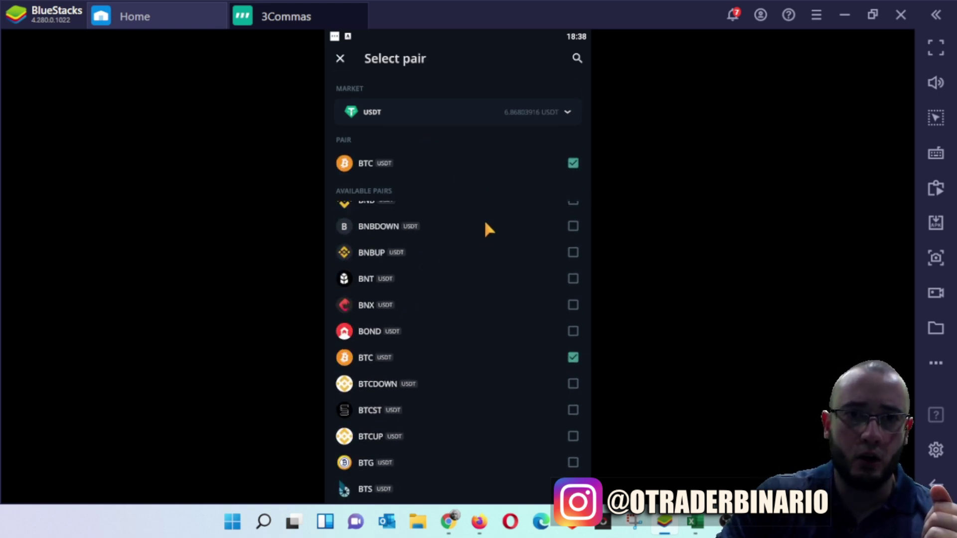
scroll(495, 196, down, 3)
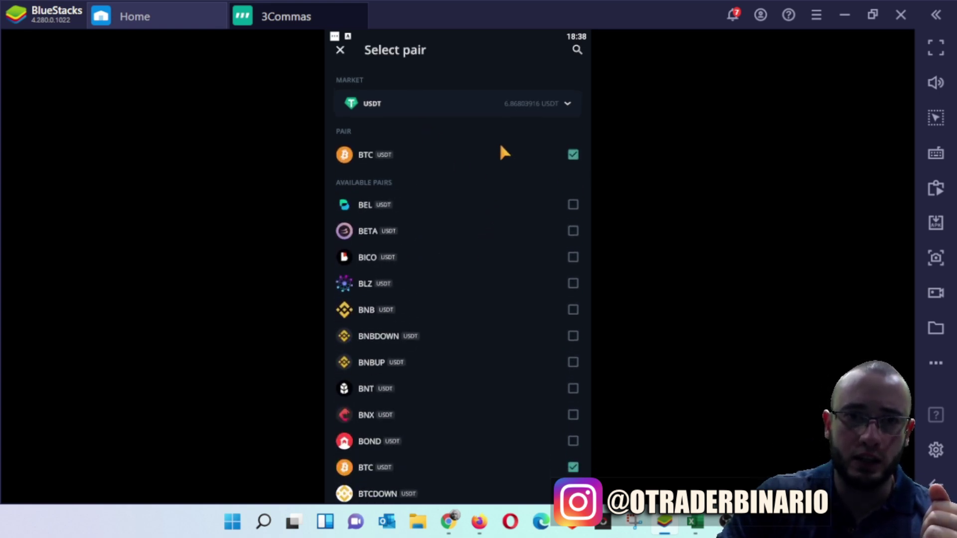
click(340, 59)
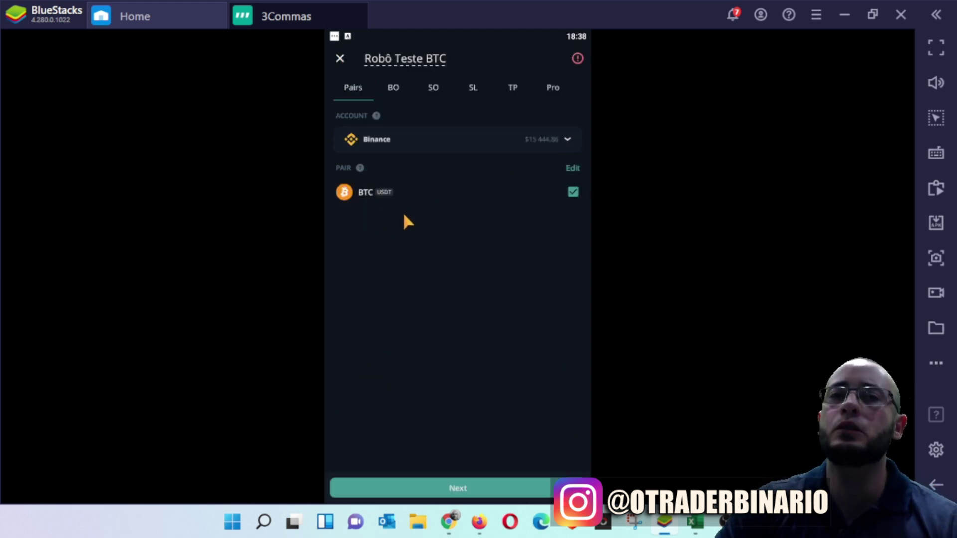
Step: Proceed to the base order settings and set the order type to Limit after comparing it with Market
click(459, 492)
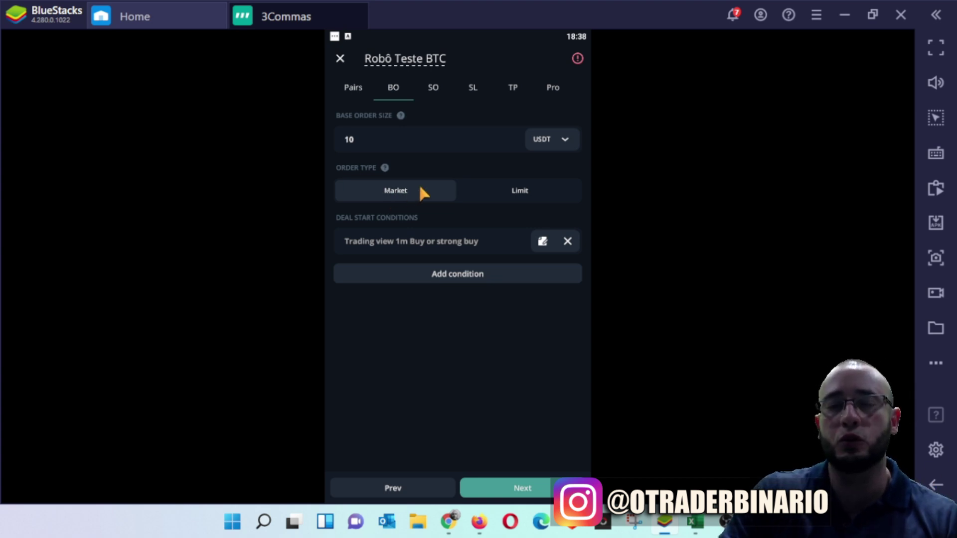
click(527, 187)
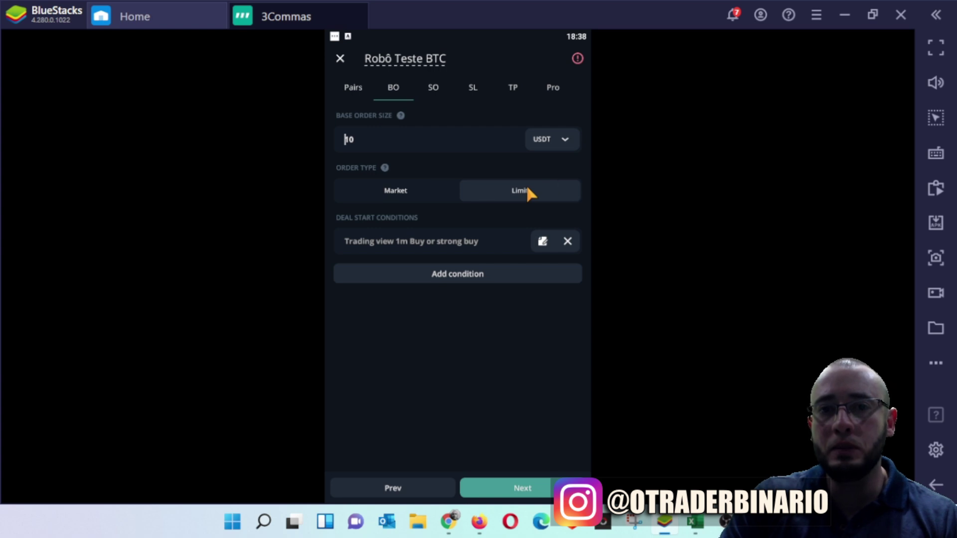
click(402, 193)
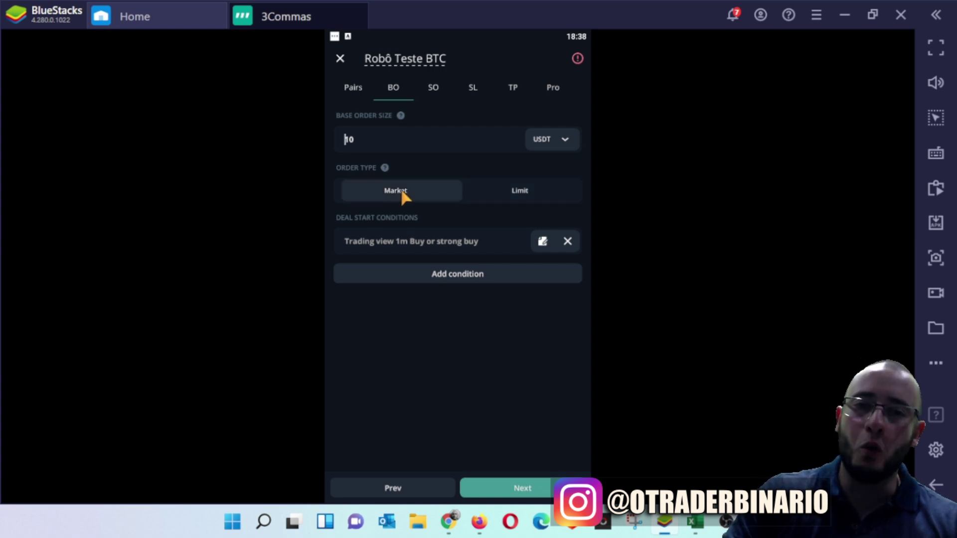
click(504, 185)
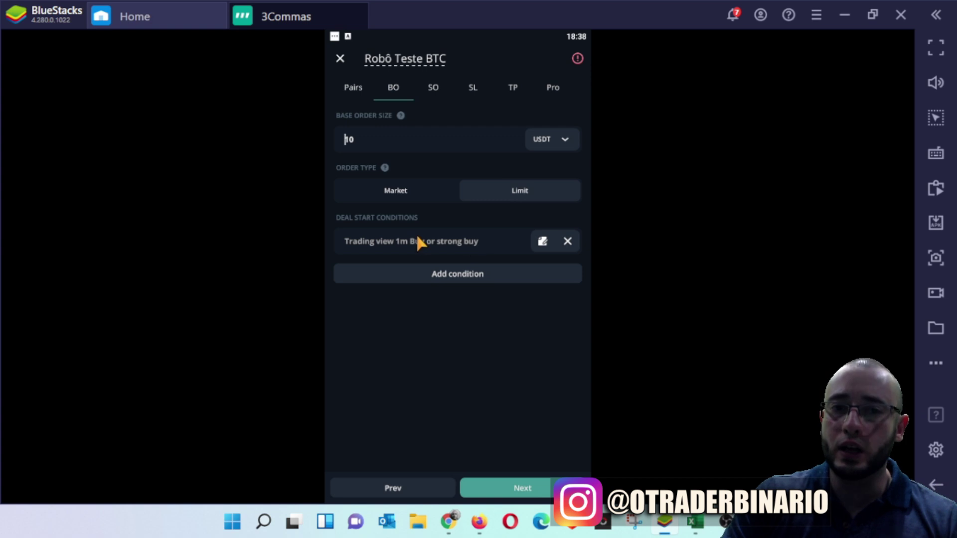
Step: Replace the existing deal start condition with Panorama de Trading at 5 minutos with a Strong Buy signal
click(568, 242)
click(460, 274)
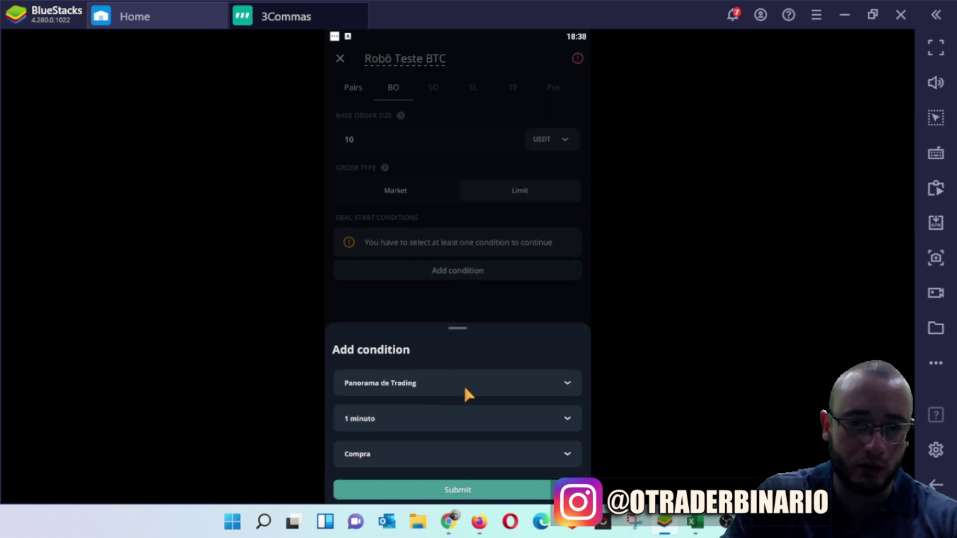
click(481, 382)
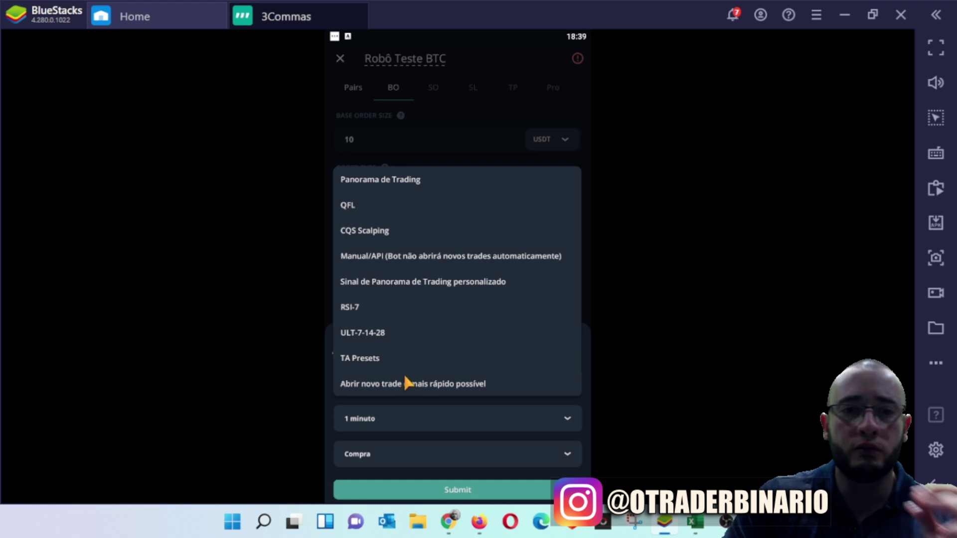
click(391, 180)
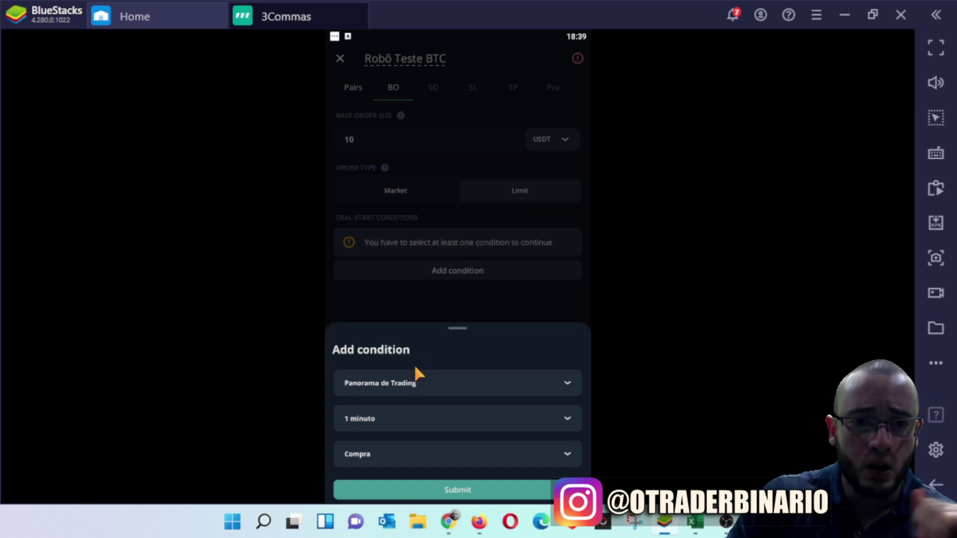
click(412, 425)
click(375, 242)
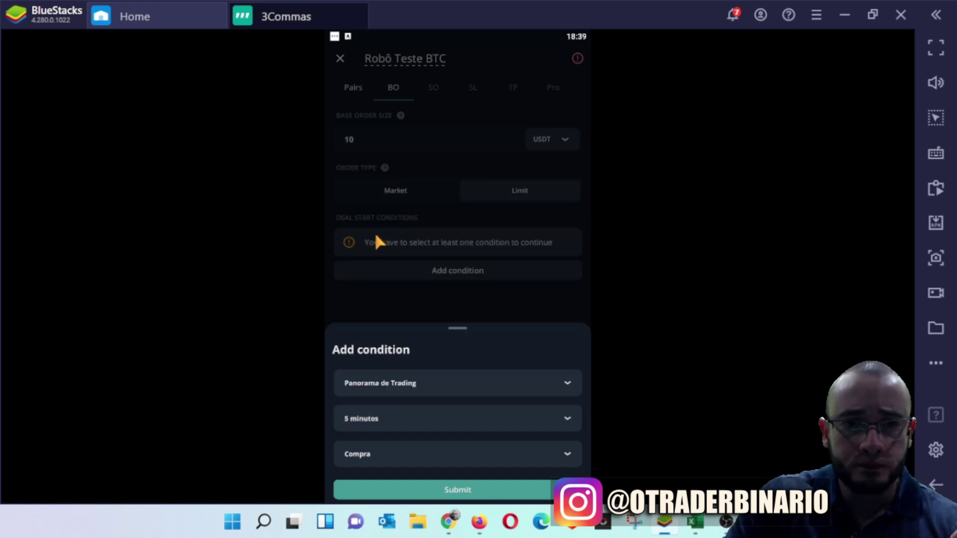
click(384, 450)
click(375, 446)
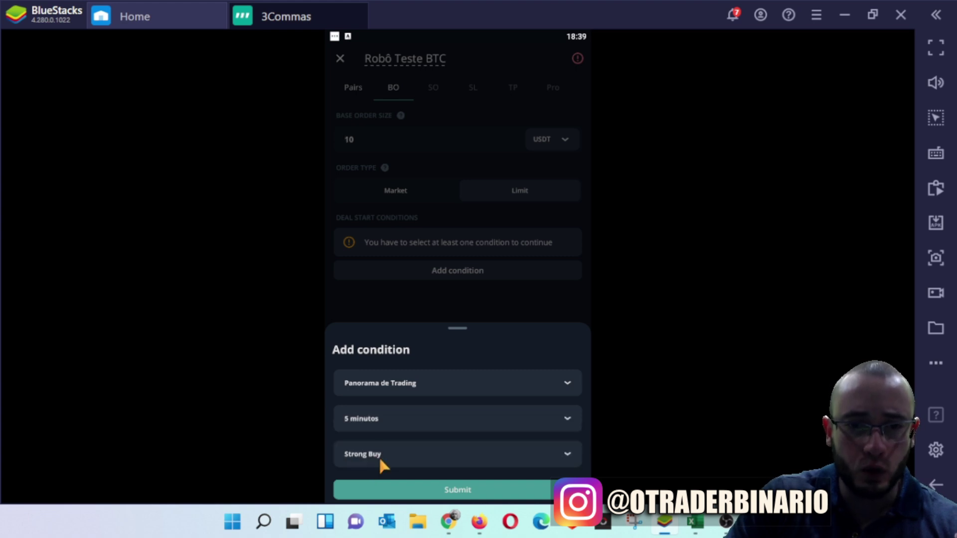
click(433, 492)
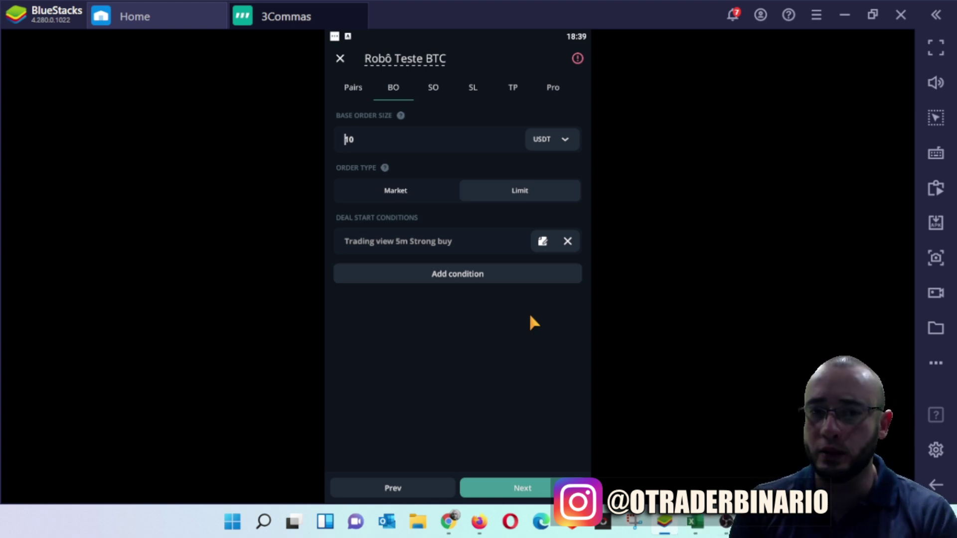
Step: Proceed to the safety order settings and set the size scale to 1.05
click(530, 490)
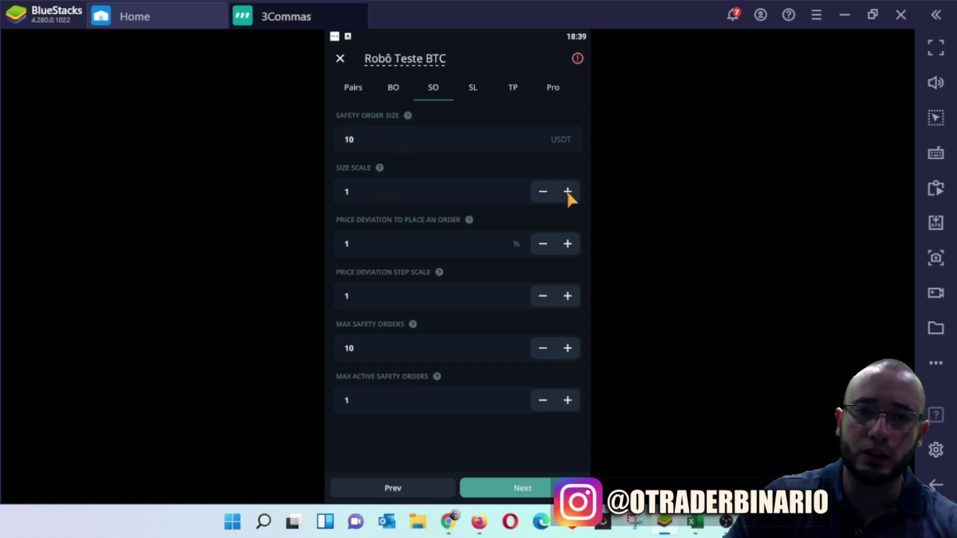
click(376, 194)
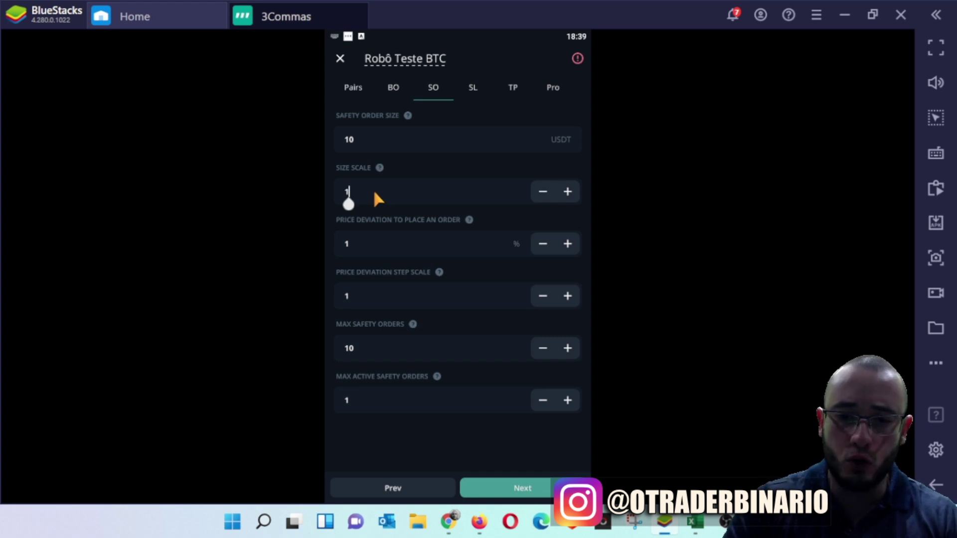
text(.05)
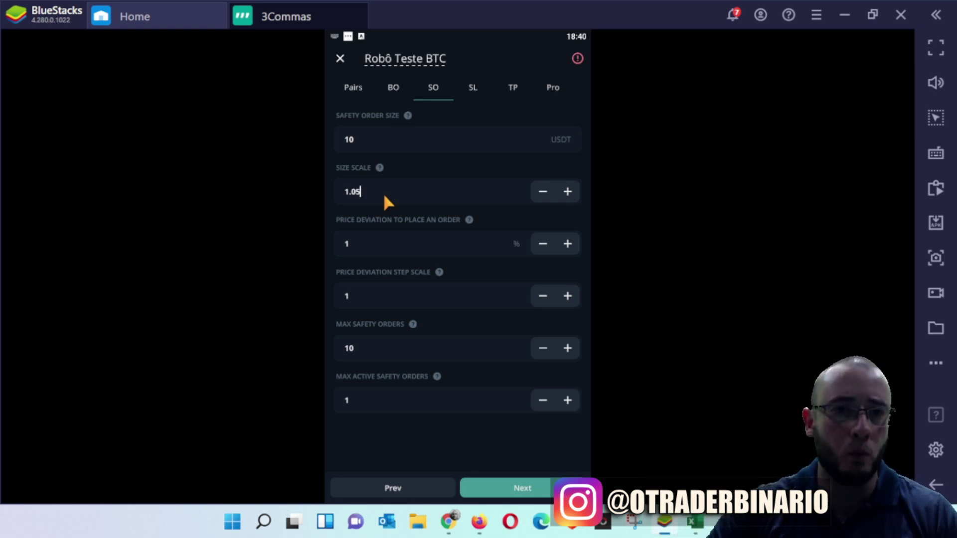
Step: Set the price deviation to place a safety order to 2%
click(484, 254)
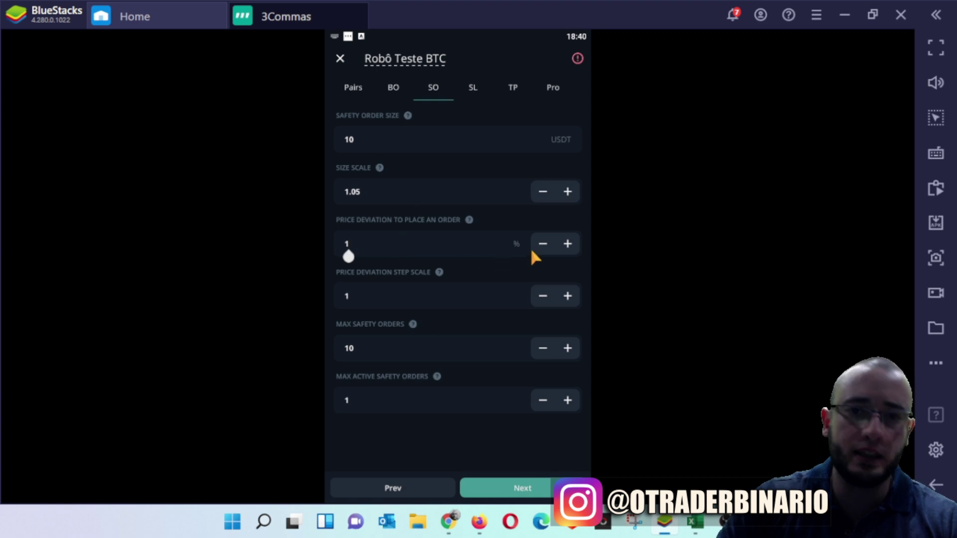
click(567, 244)
click(568, 243)
click(568, 244)
click(568, 244)
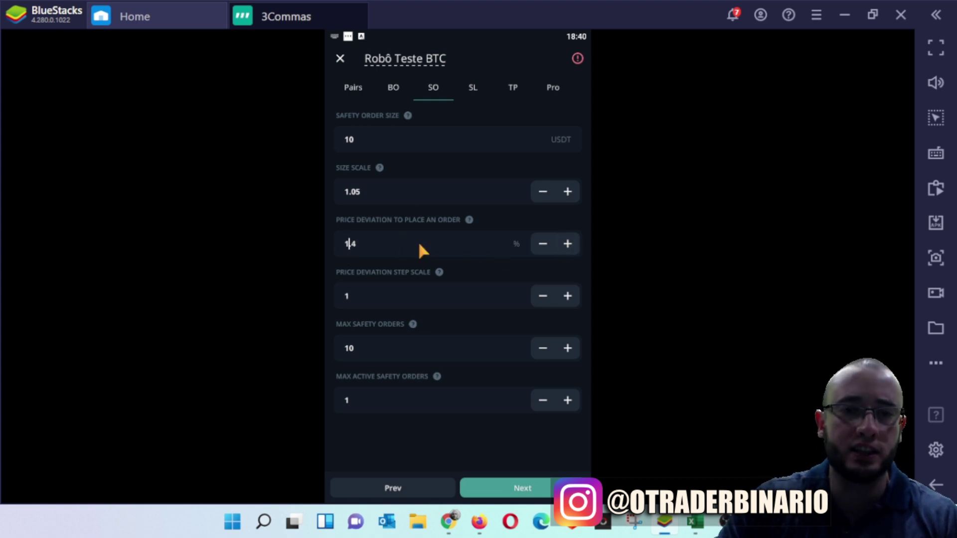
click(345, 244)
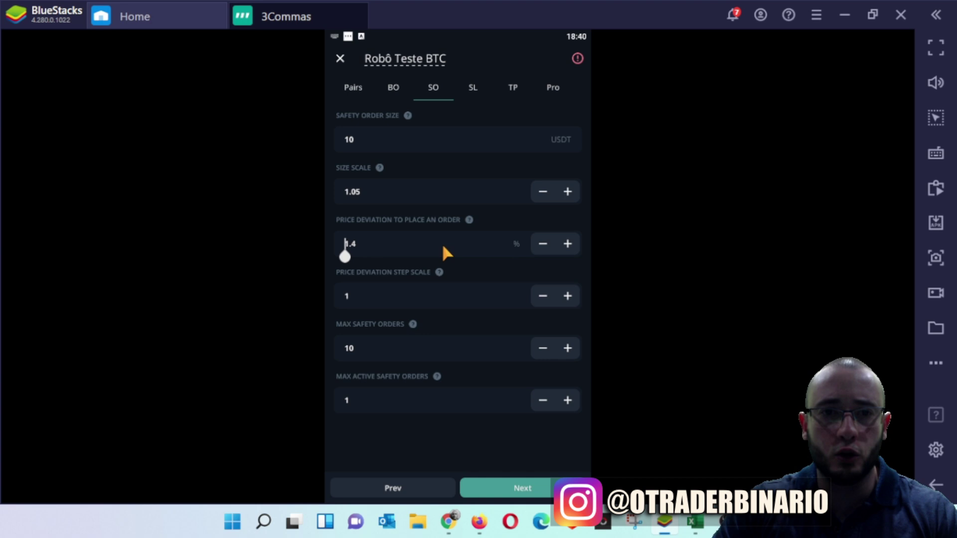
key(BackSpace)
key(BackSpace)
key(BackSpace)
text(2)
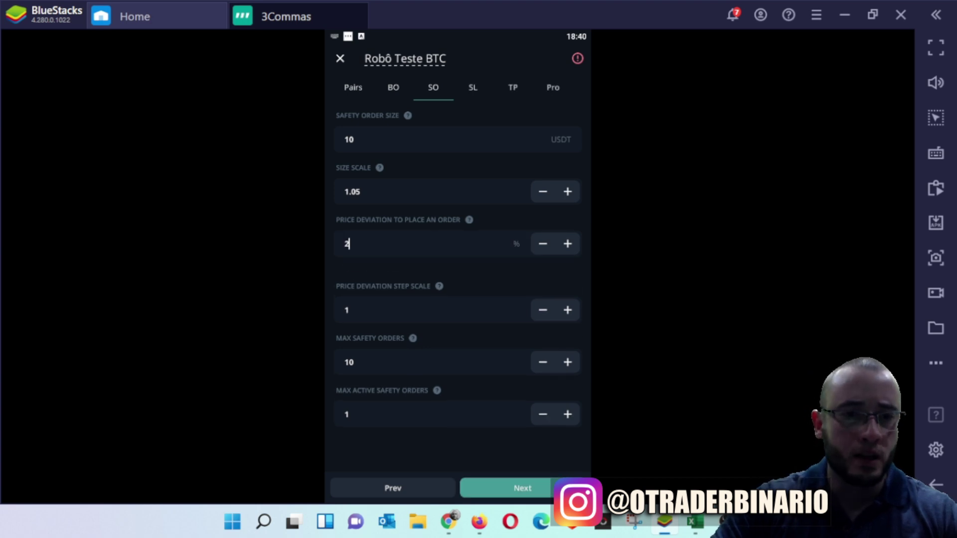
Step: Set the price deviation step scale of the safety orders to 1.2
click(397, 298)
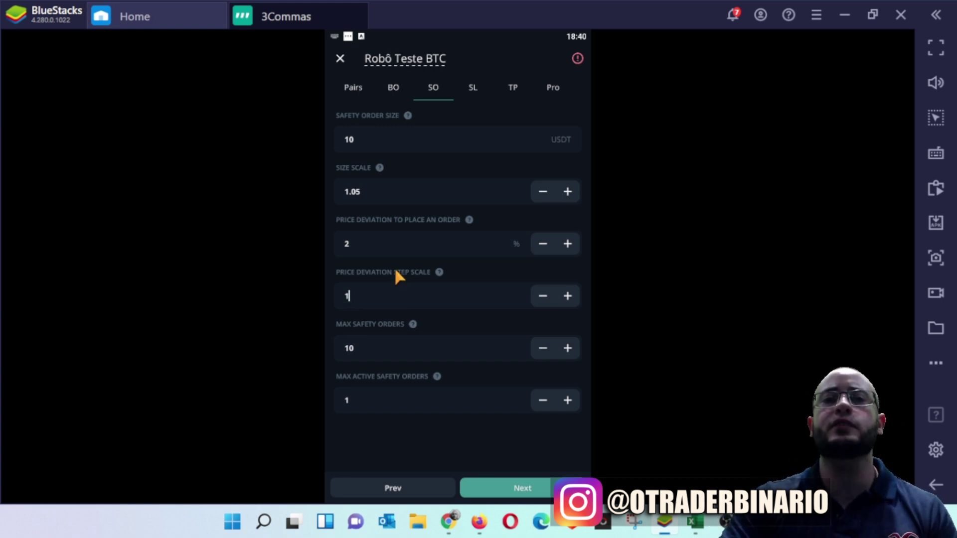
click(392, 244)
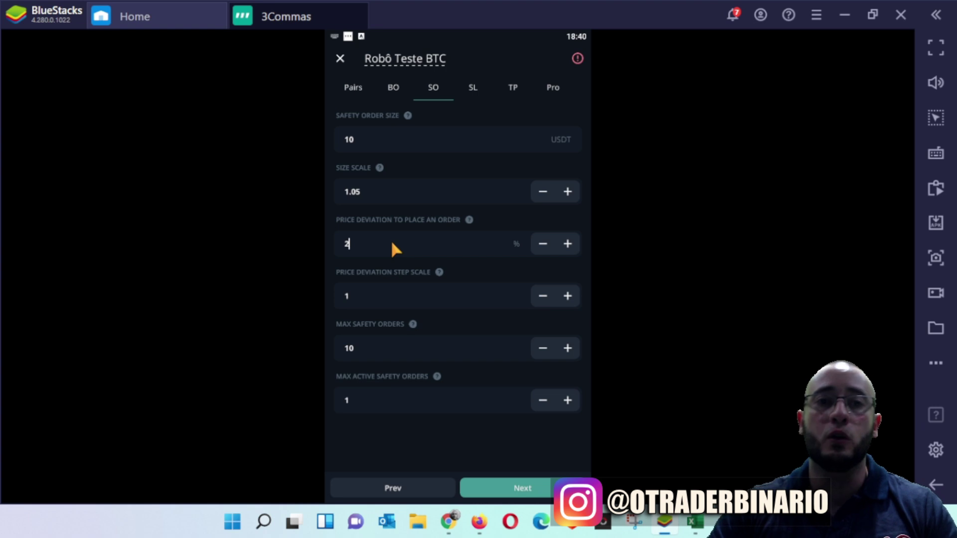
text(.2)
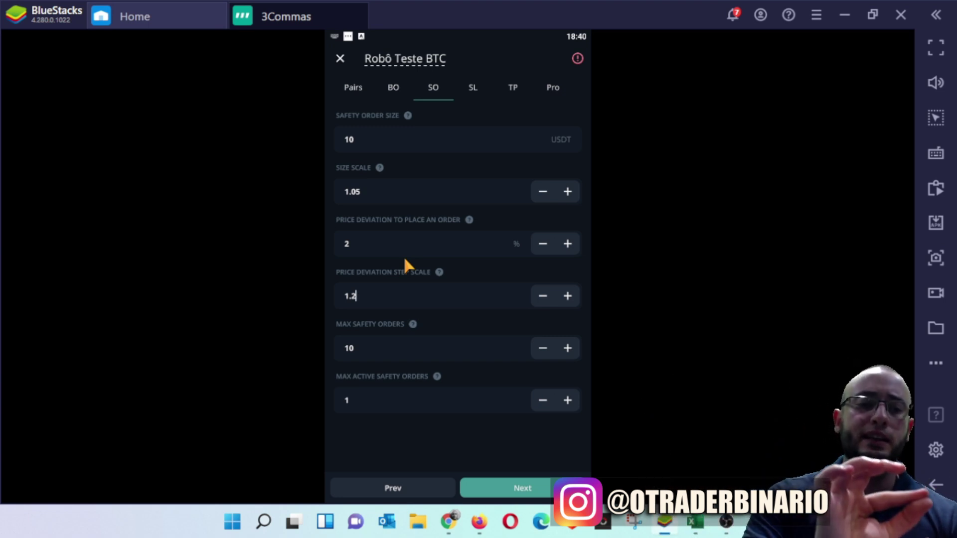
Step: Enter 8 as the maximum number of safety orders and replace it with 3
click(402, 295)
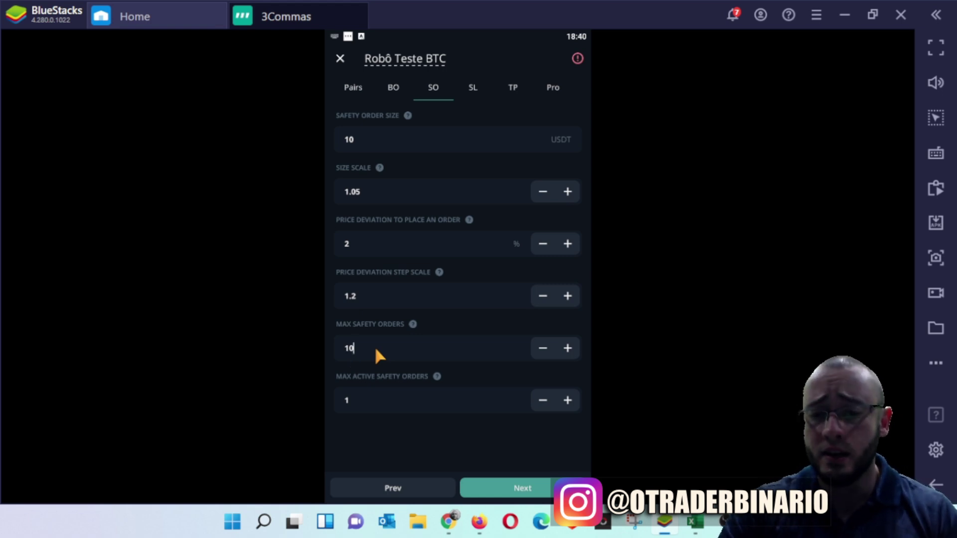
key(BackSpace)
key(BackSpace)
text(8)
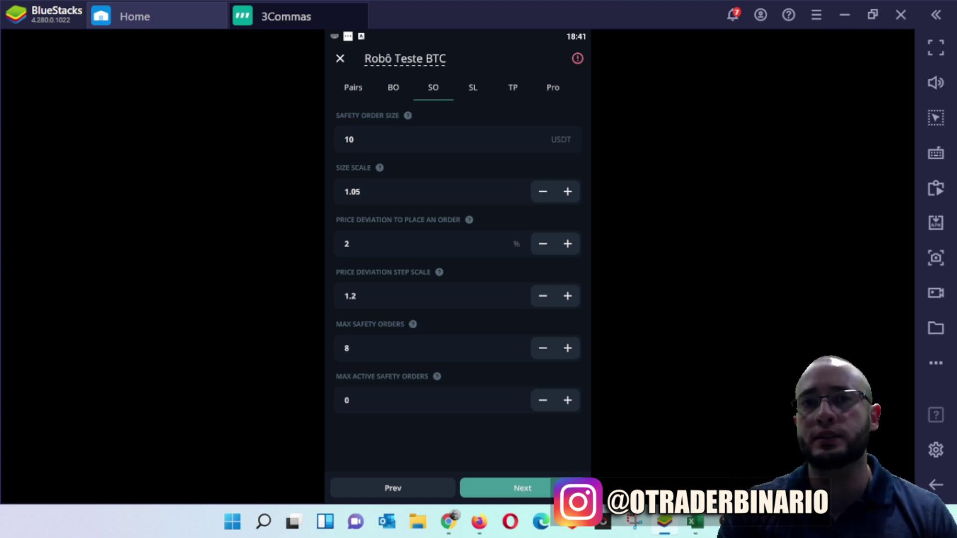
key(BackSpace)
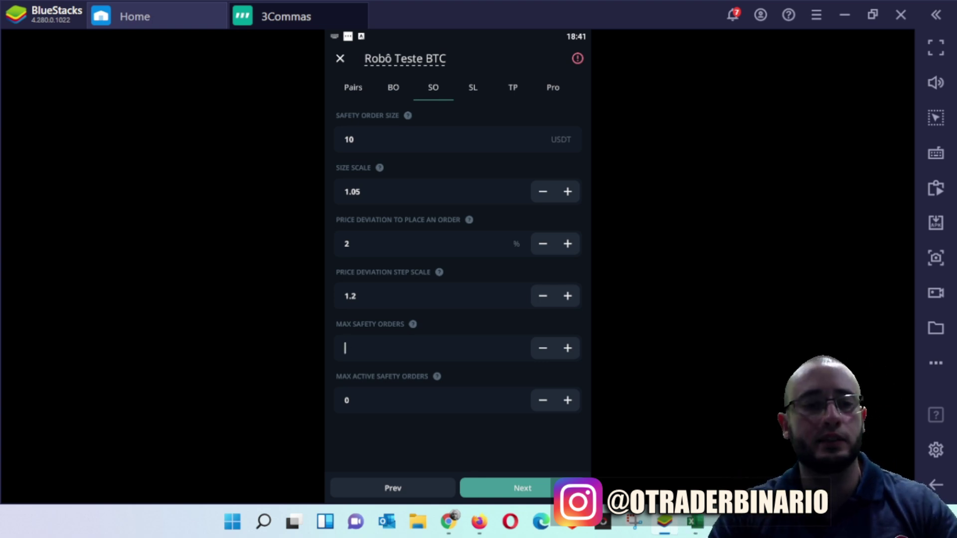
text(3)
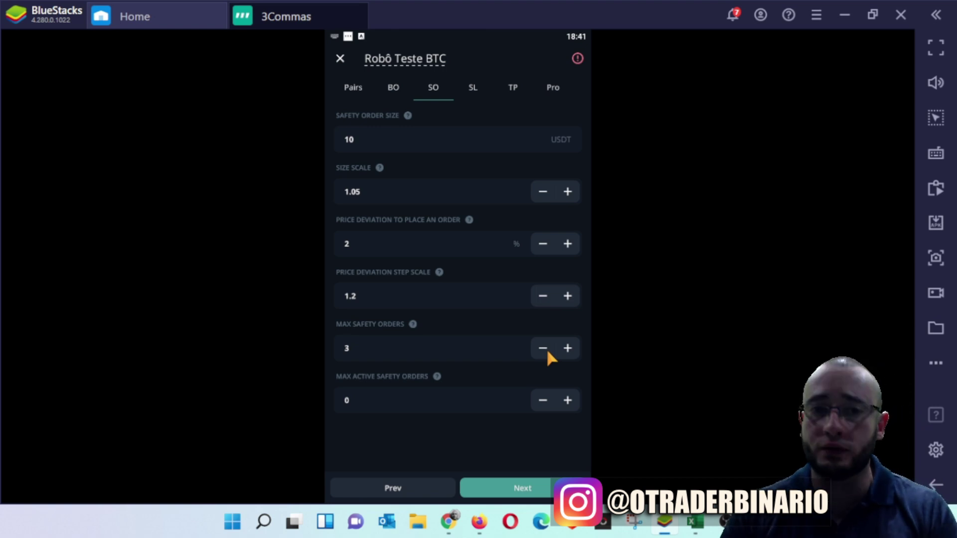
Step: Set the maximum number of active safety orders to 1
click(394, 399)
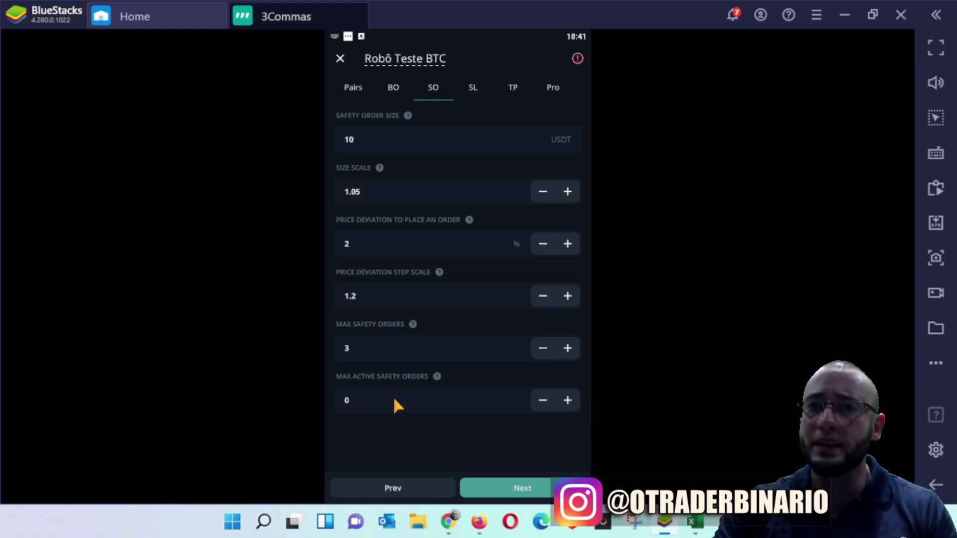
click(567, 402)
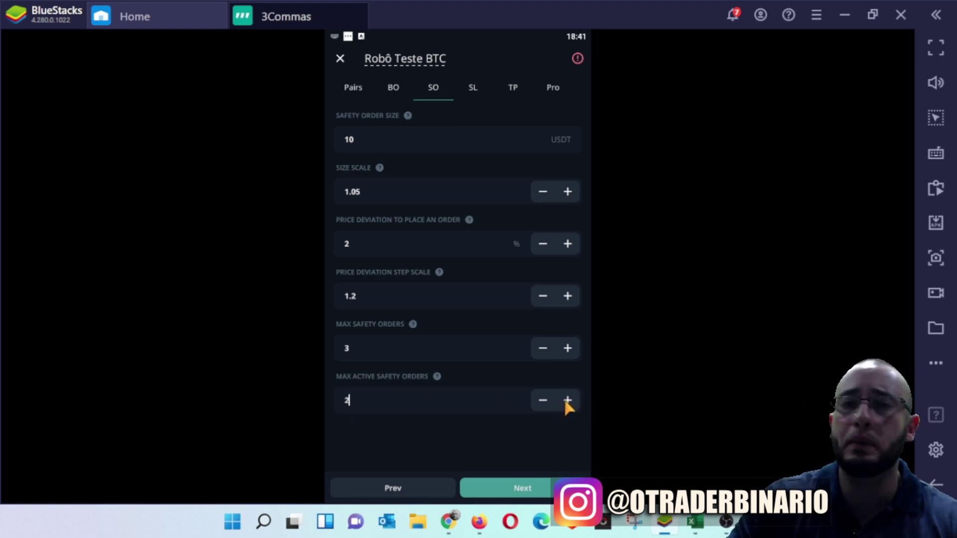
click(545, 394)
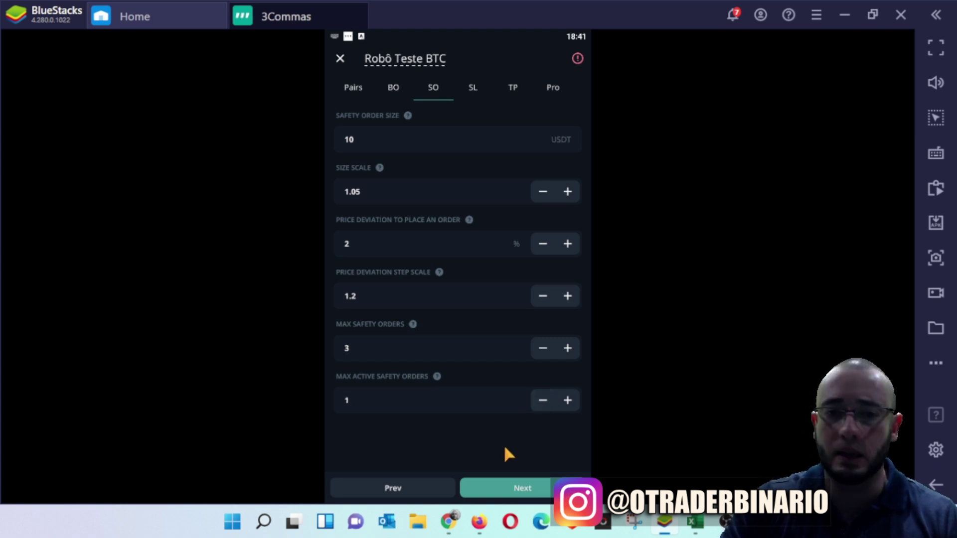
Step: Proceed past the stop loss settings, leaving it disabled, and set the take profit type to % from total volume
click(506, 494)
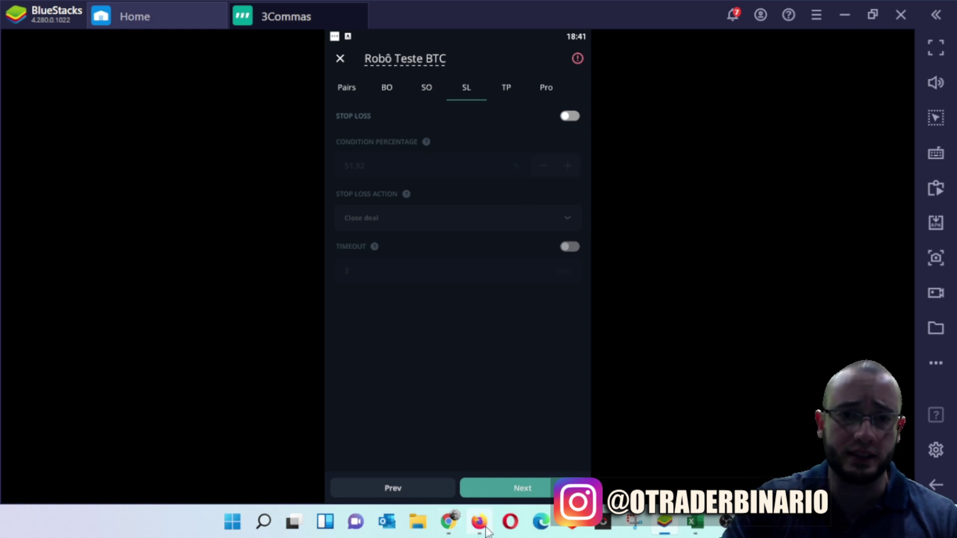
click(506, 491)
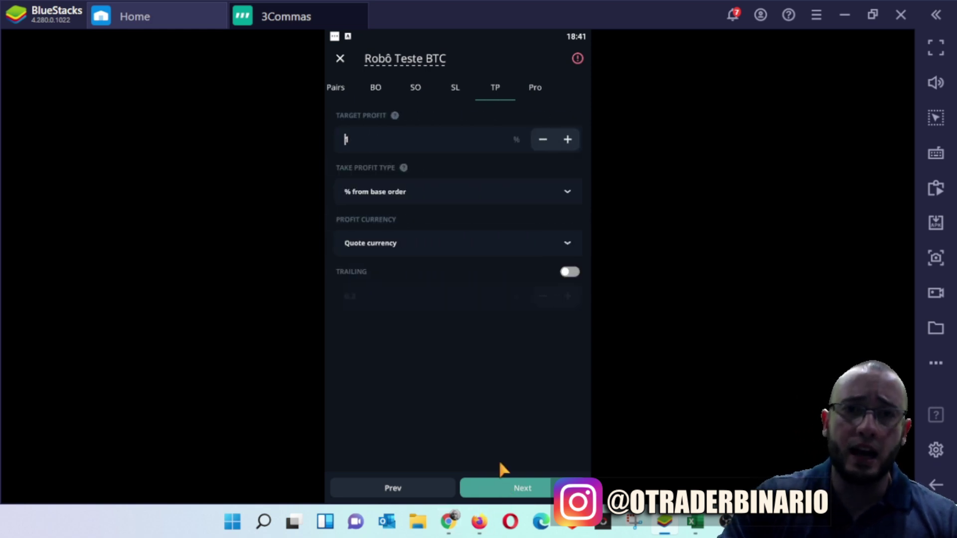
click(400, 149)
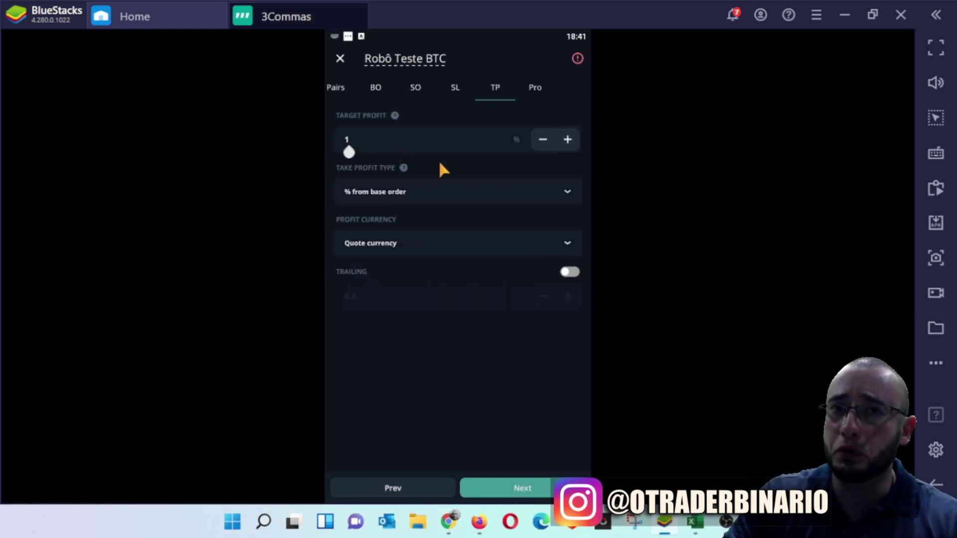
click(439, 195)
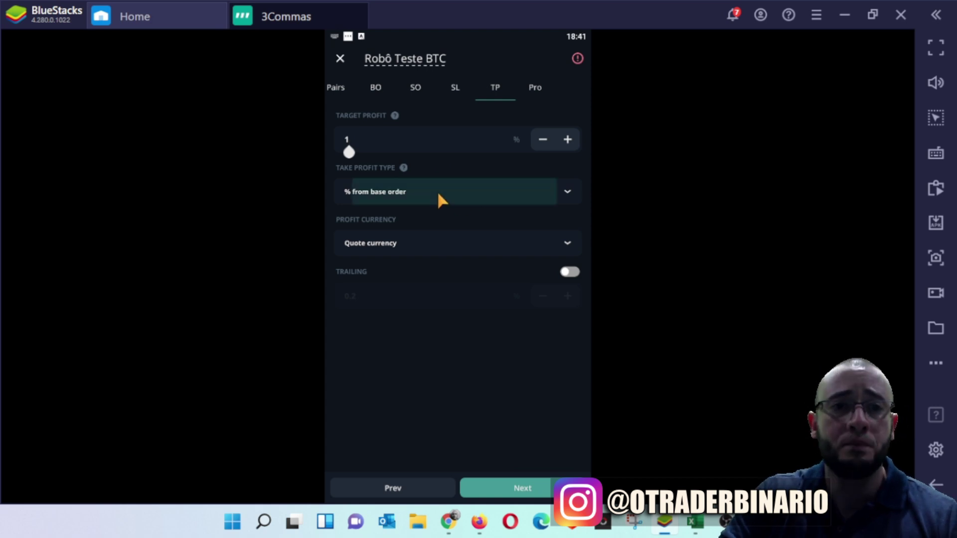
click(437, 193)
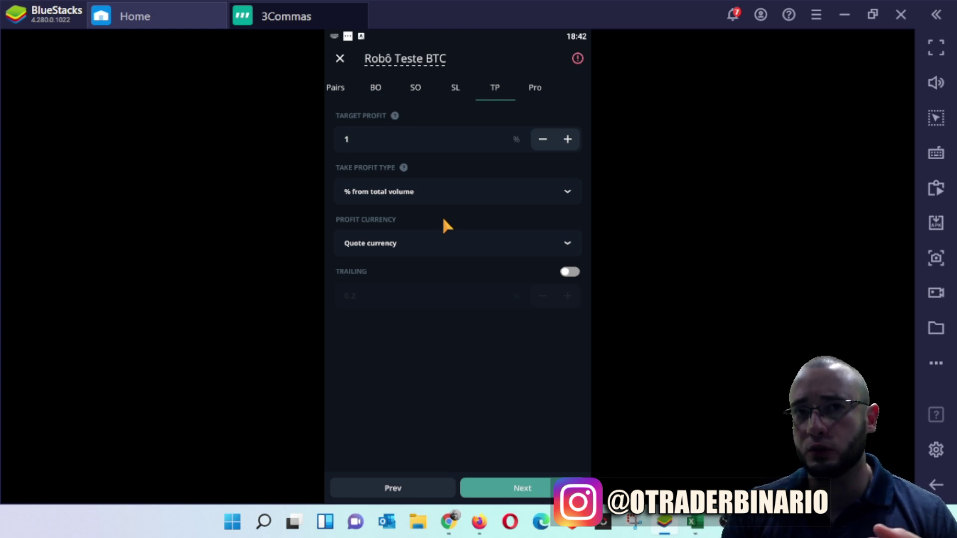
Step: Finish creating the bot with the Pro options left unspecified and start it
click(518, 489)
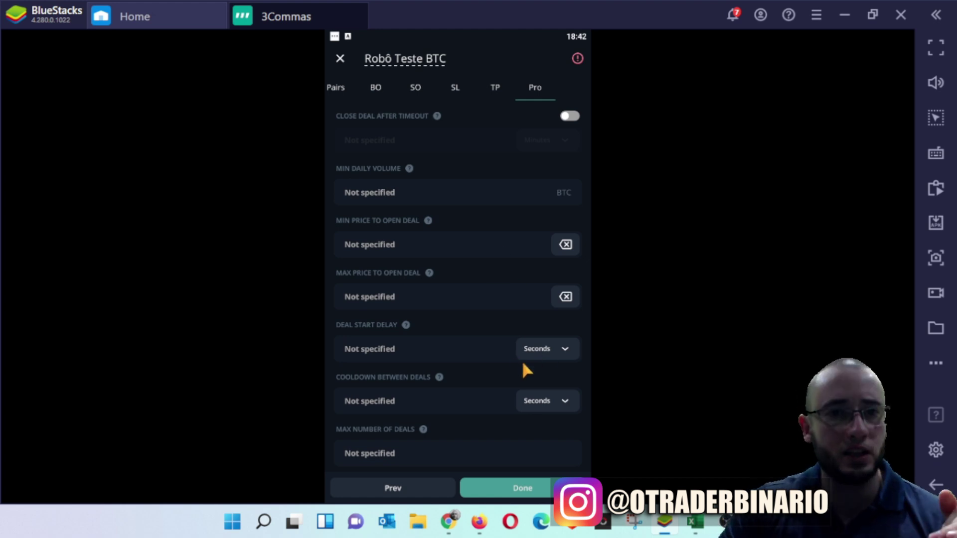
click(518, 486)
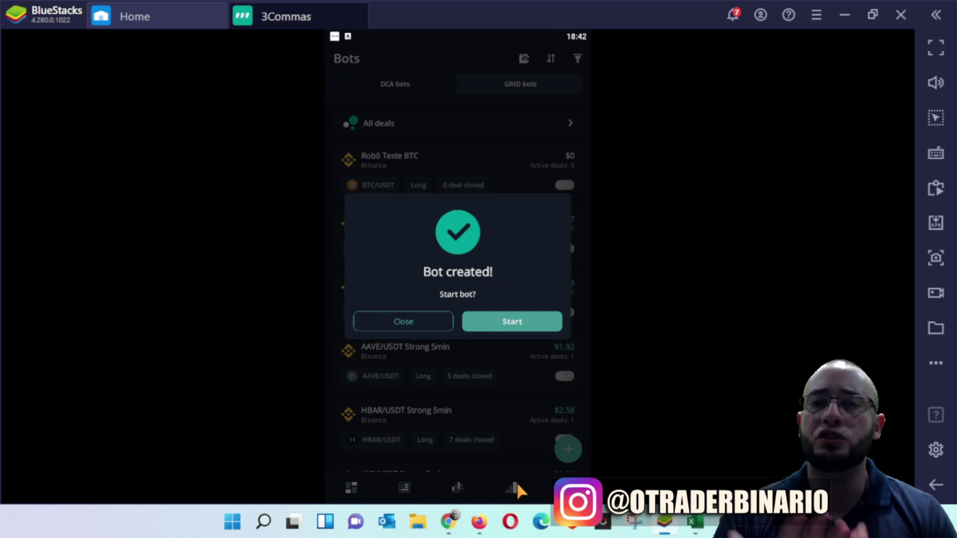
click(526, 324)
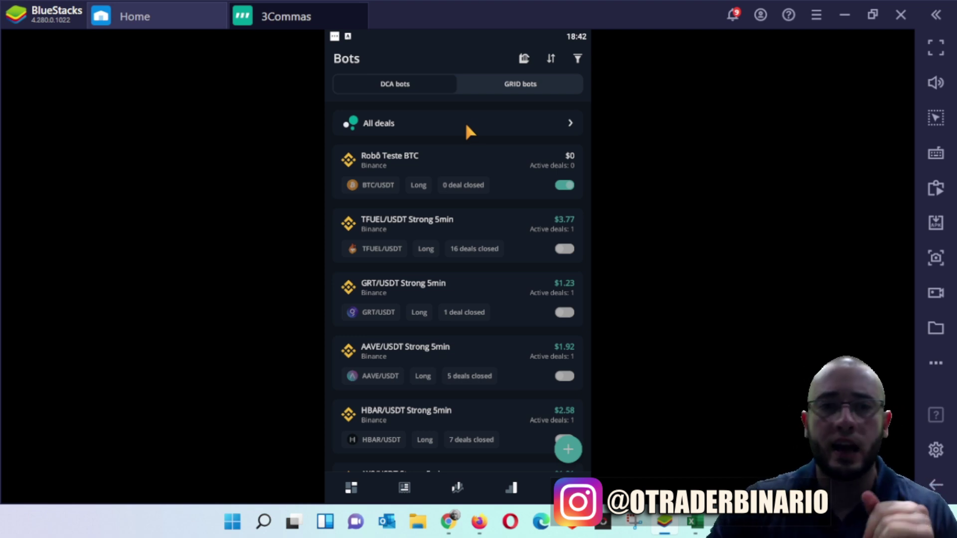
Step: Open the active FTT/USDT deal from all deals and inspect its maximum safety orders setting without changing it
click(455, 124)
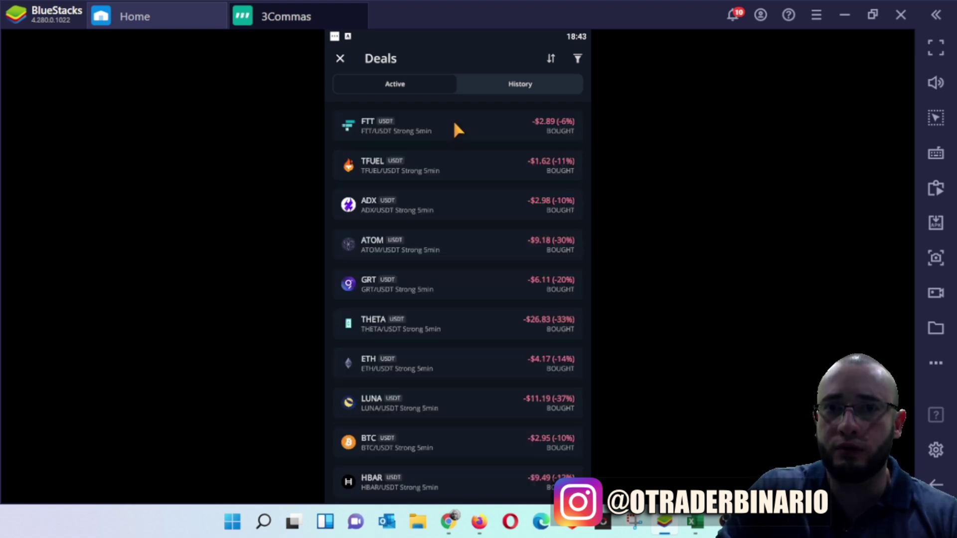
click(447, 129)
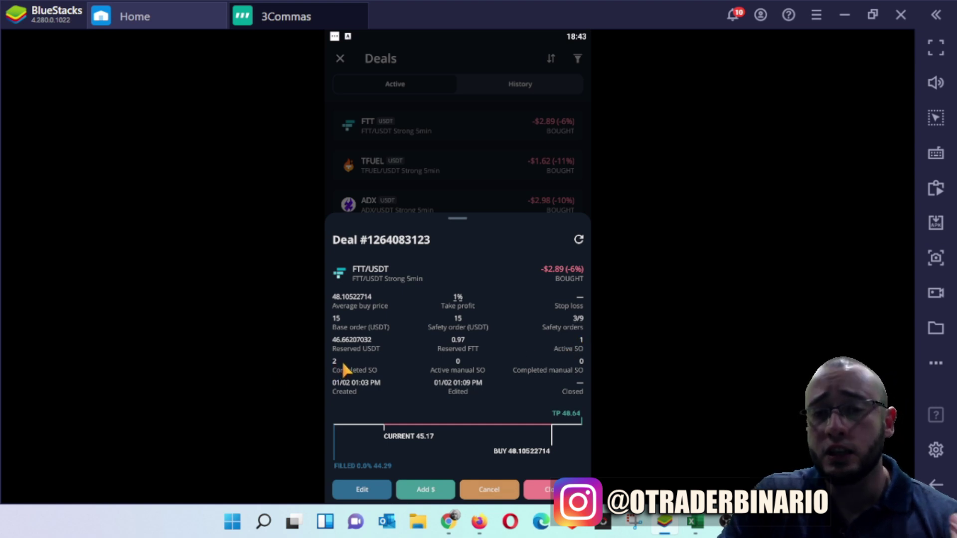
click(580, 319)
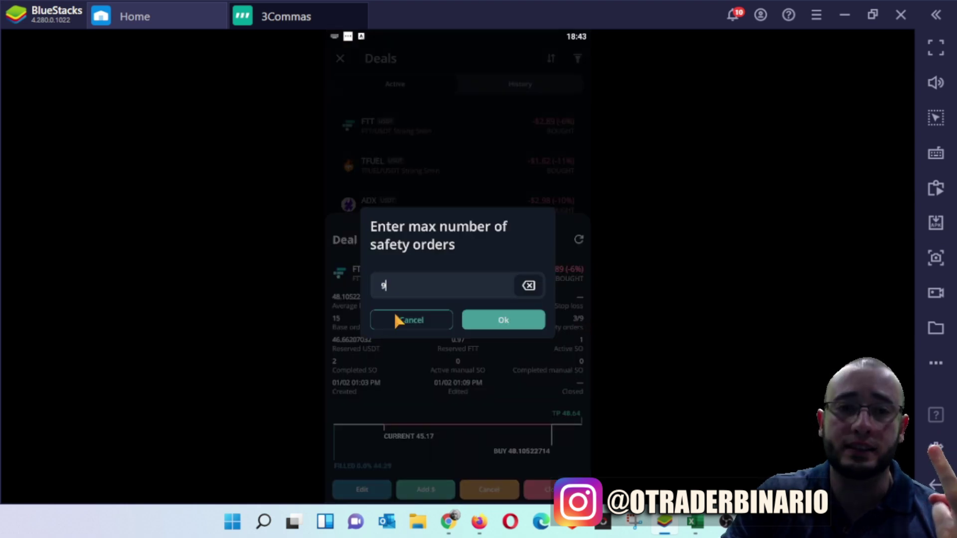
click(408, 321)
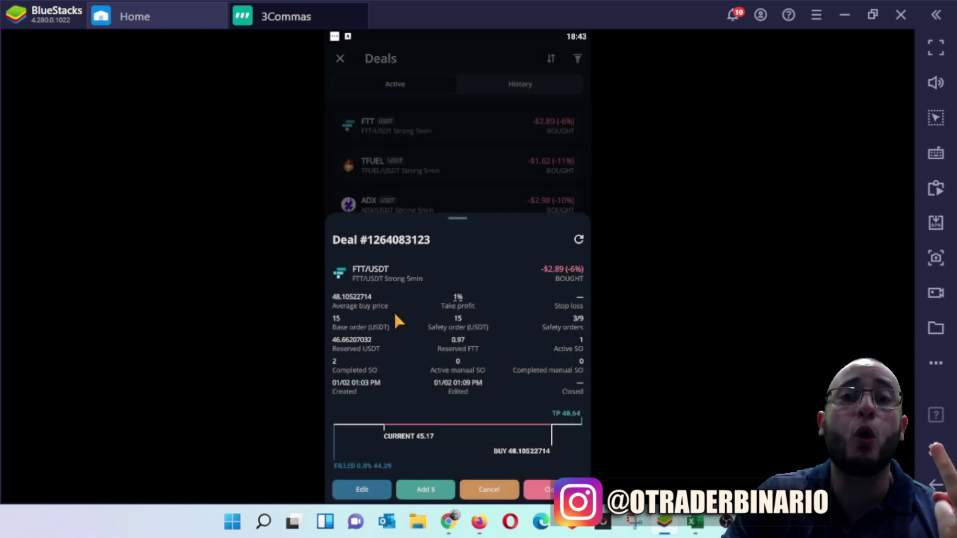
click(578, 319)
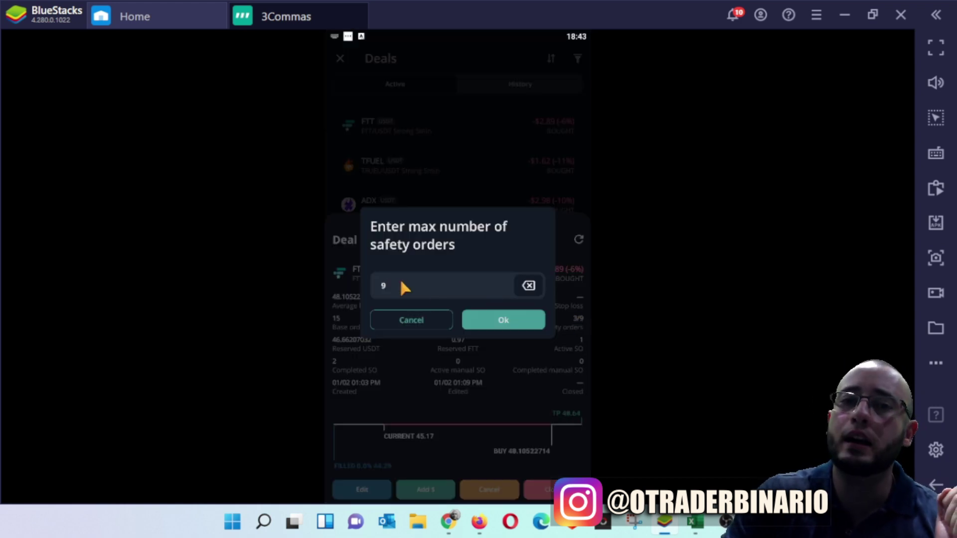
click(409, 322)
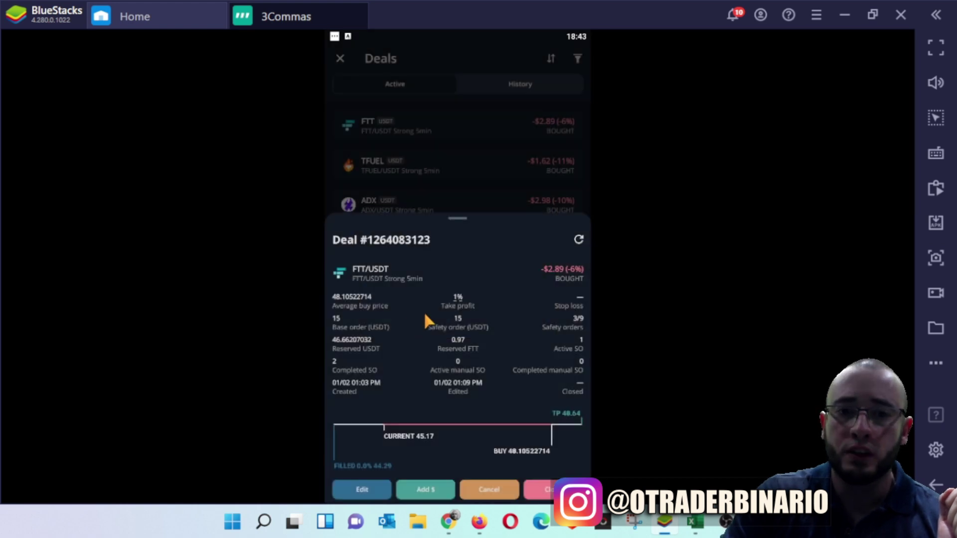
Step: Review the FTT/USDT deal's edit and close options without applying anything, and return to the bots list
click(362, 490)
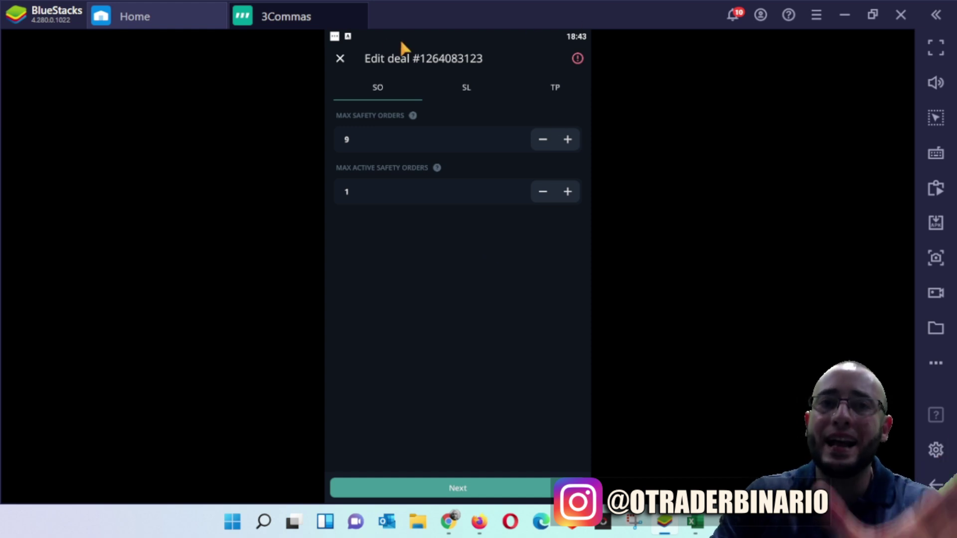
click(342, 58)
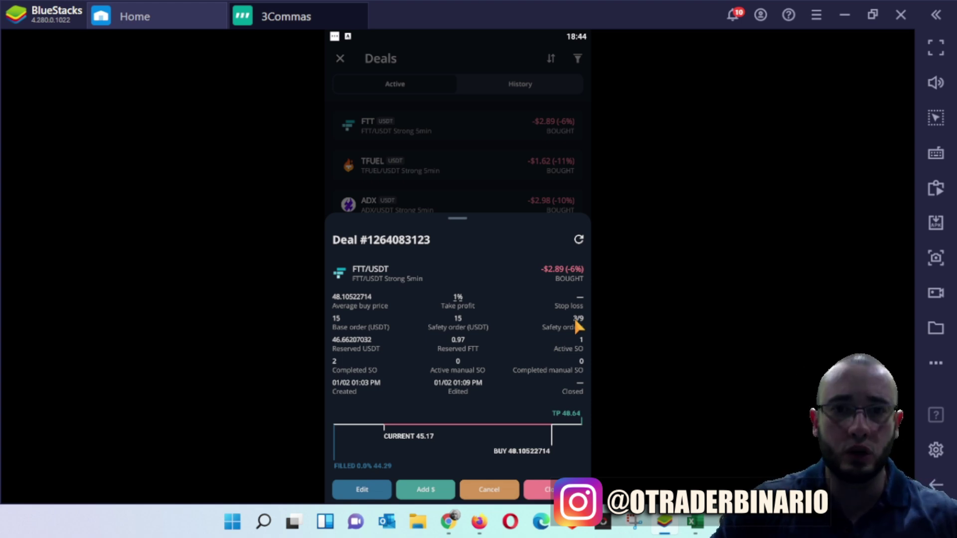
click(547, 492)
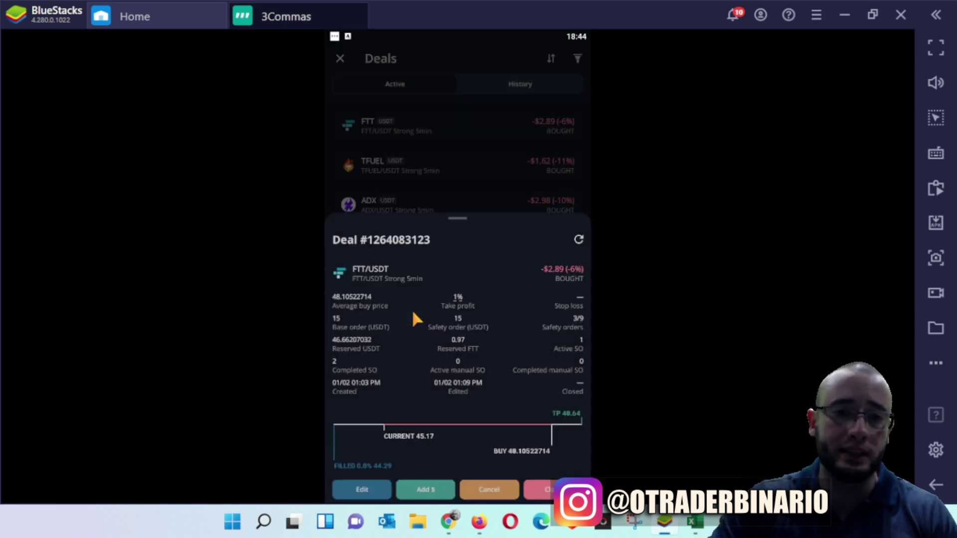
click(412, 309)
click(519, 192)
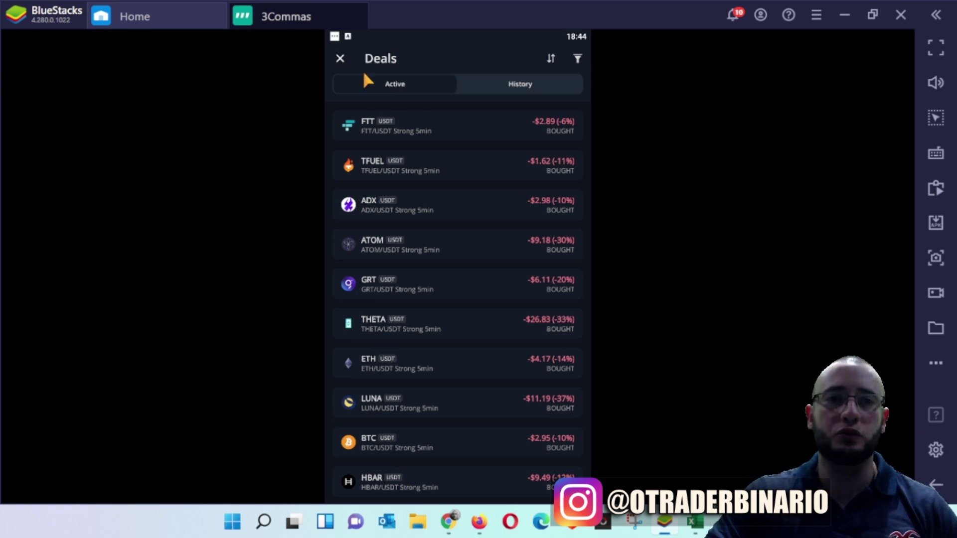
click(341, 59)
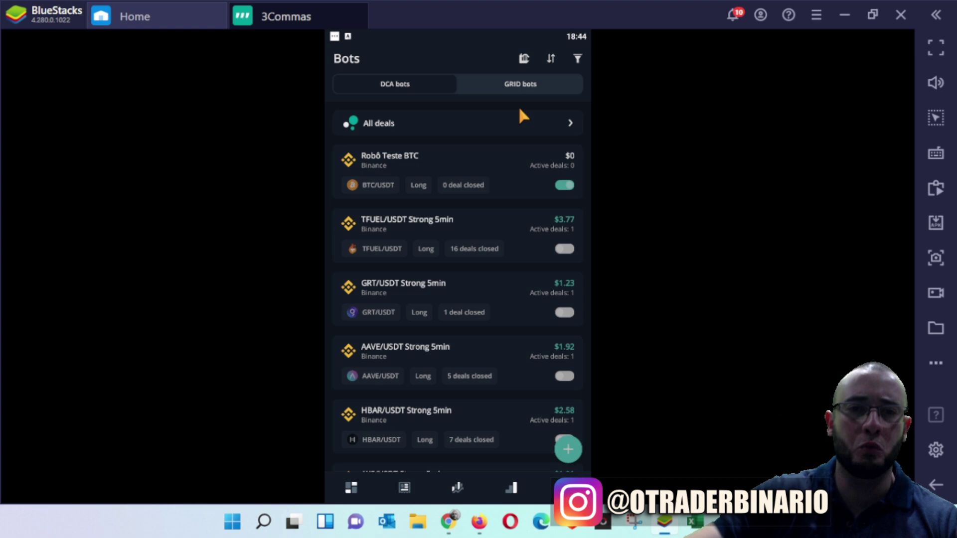
Step: View the app's dashboard, look over the 3Commas web portfolio and its navigation in Chrome, and return to BlueStacks
click(352, 484)
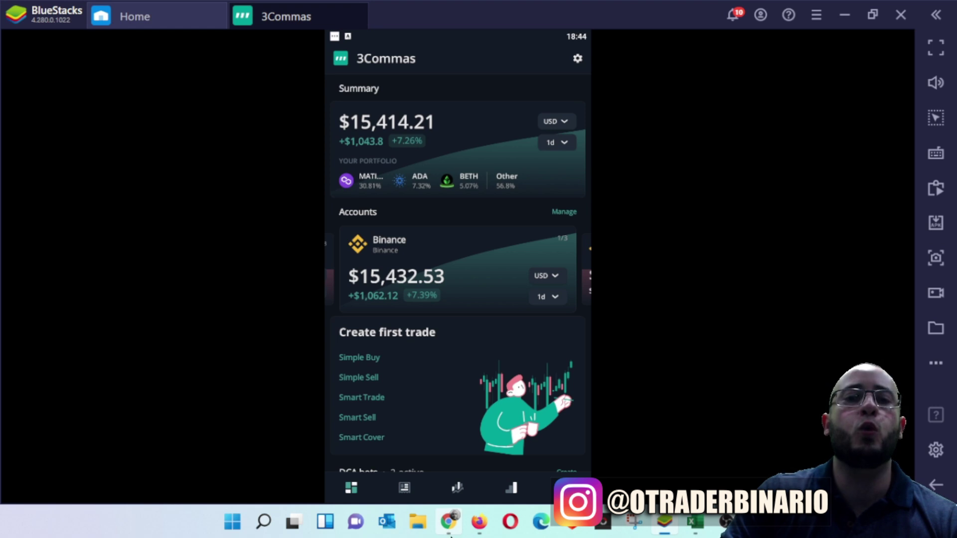
click(448, 521)
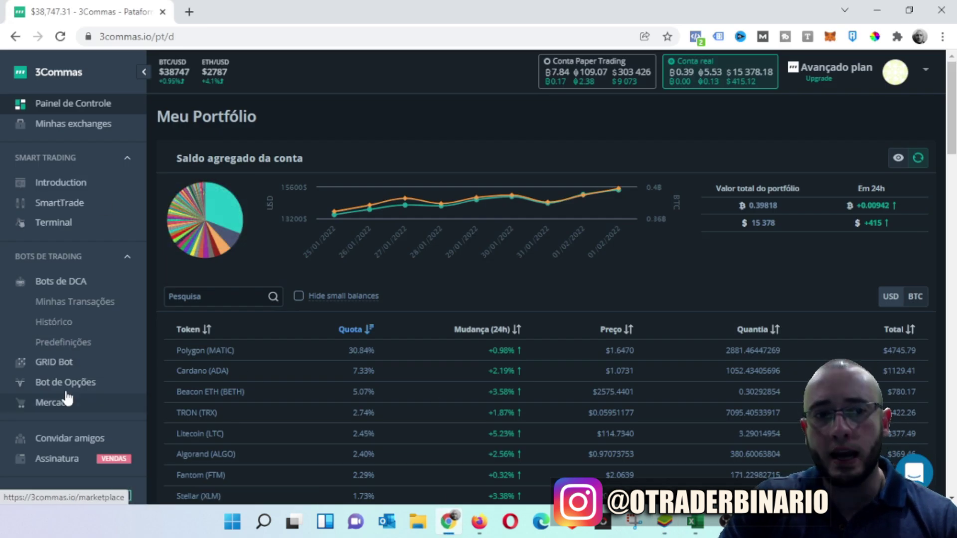
scroll(67, 399, down, 2)
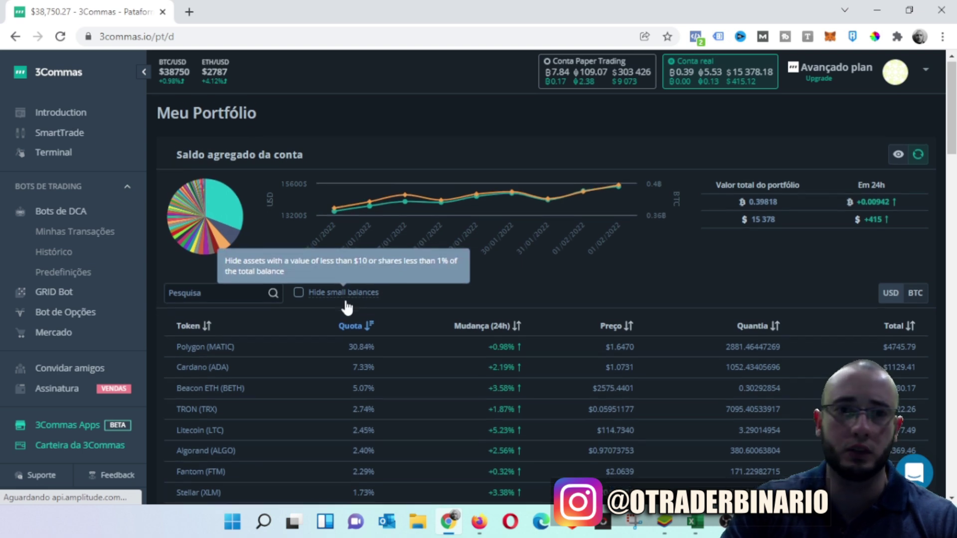
scroll(20, 277, up, 2)
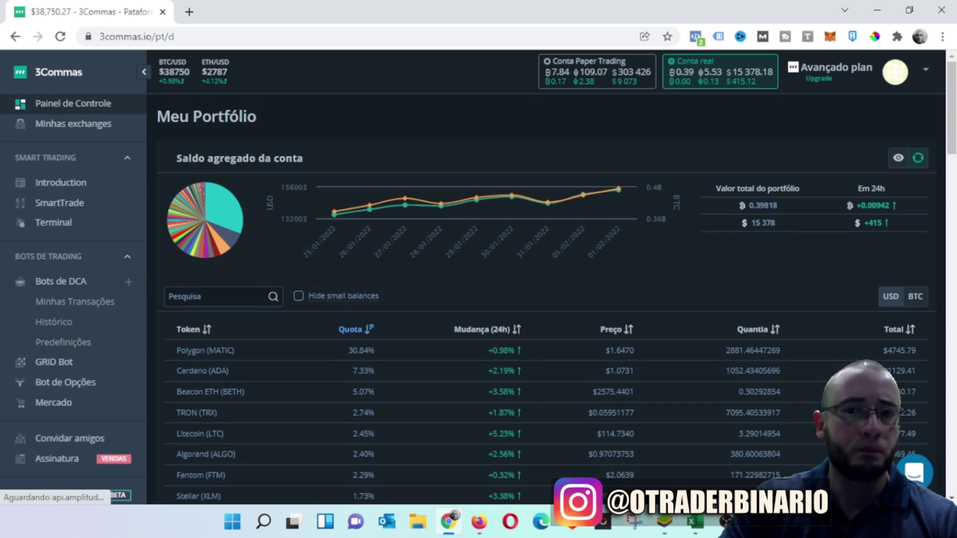
click(666, 530)
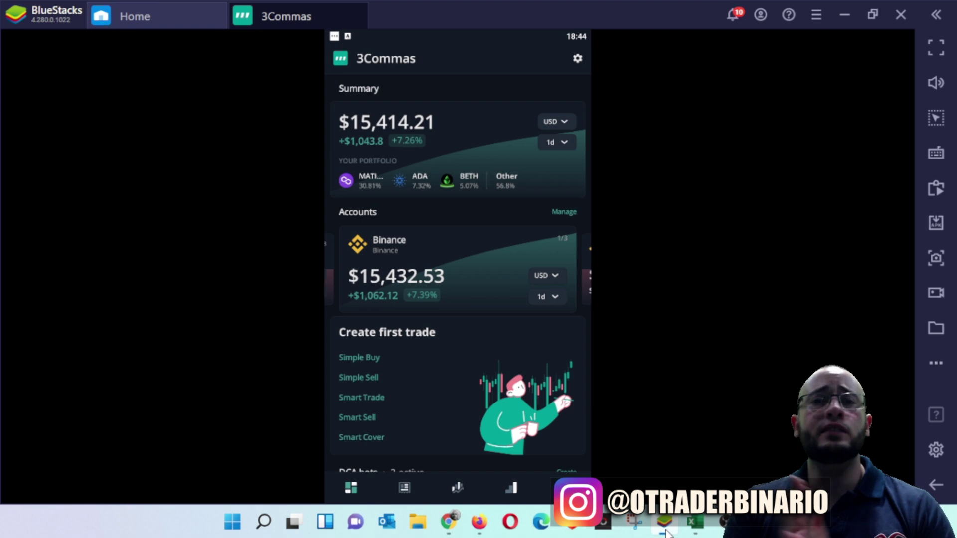